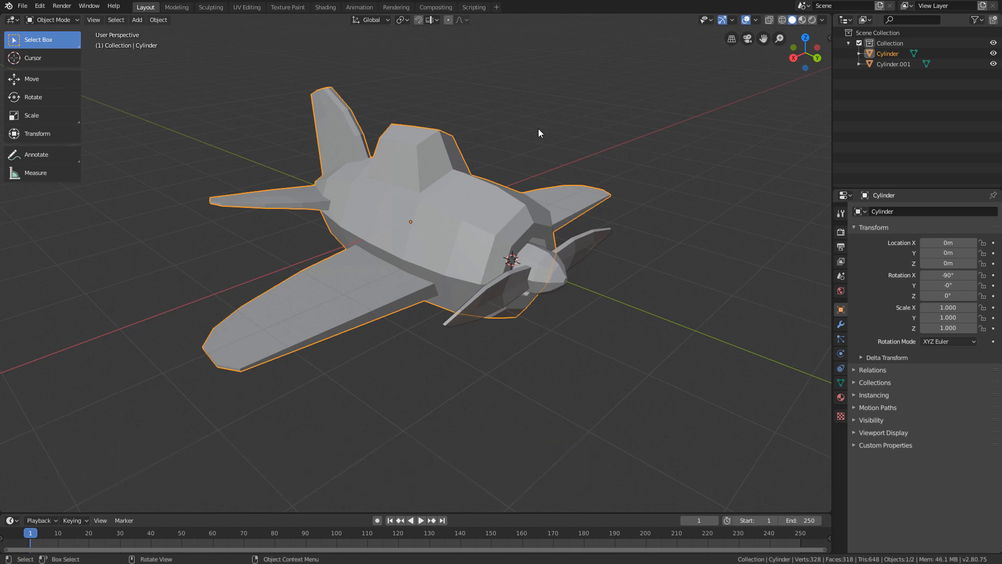
Deselect the airplane, show its material properties and widen the properties area.
click(525, 139)
middle_drag(525, 140, 551, 133)
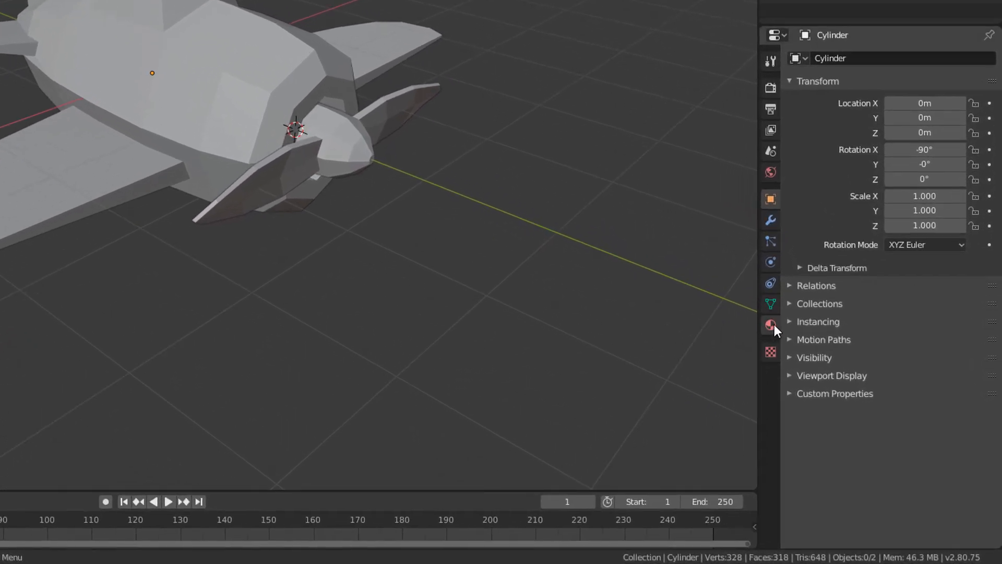
click(840, 397)
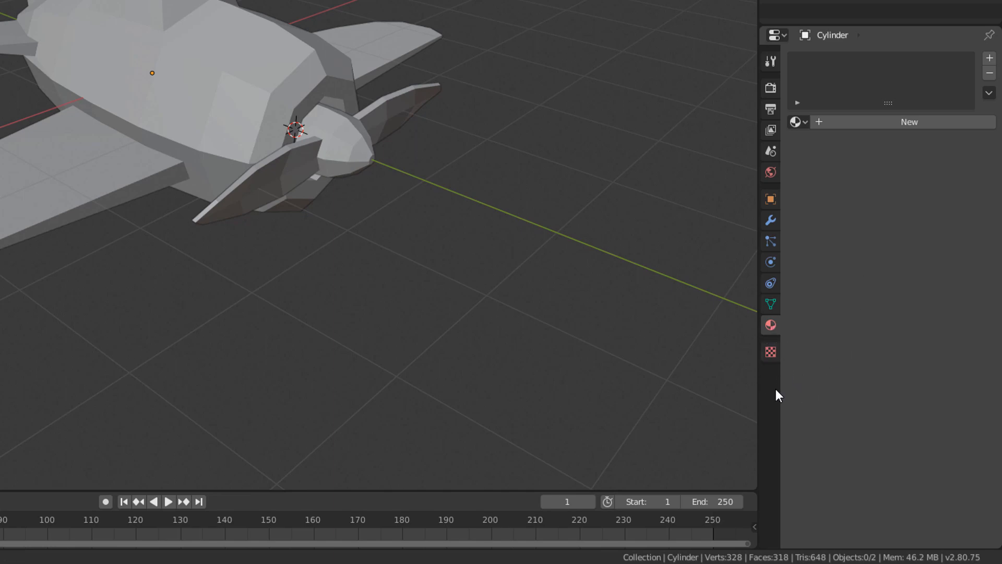
drag(759, 379, 672, 372)
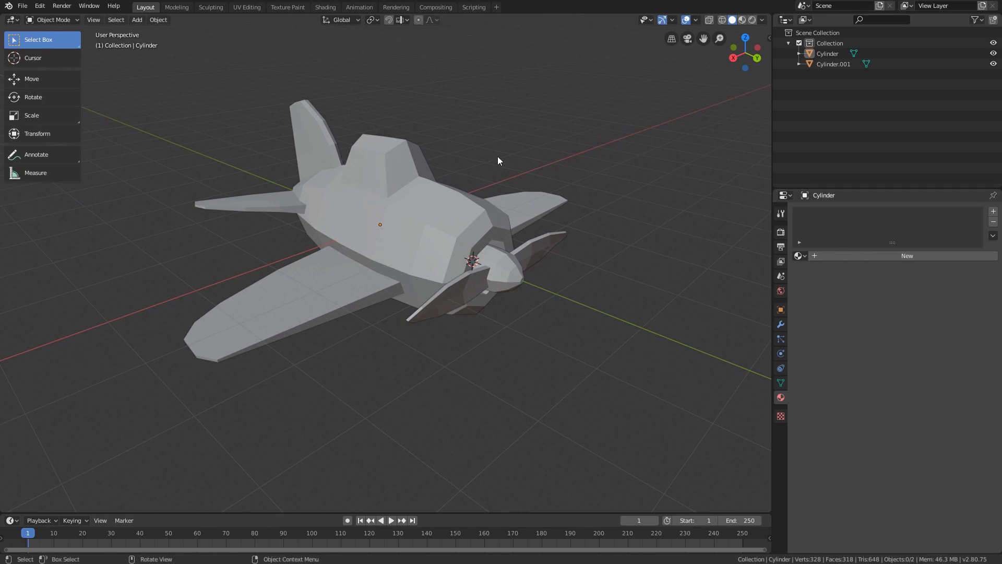
Create a new material on the airplane body and name it Blue.
click(389, 155)
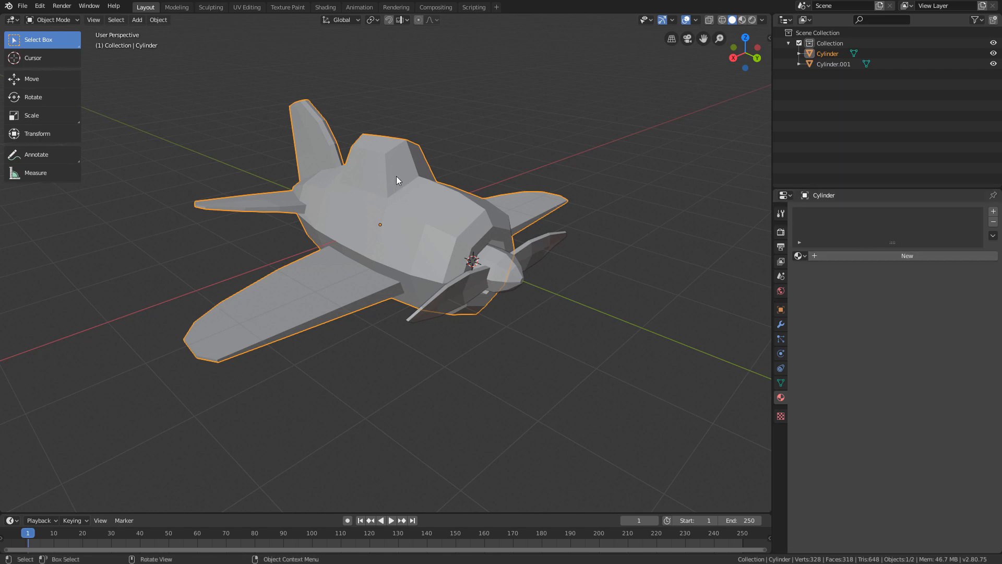
click(441, 123)
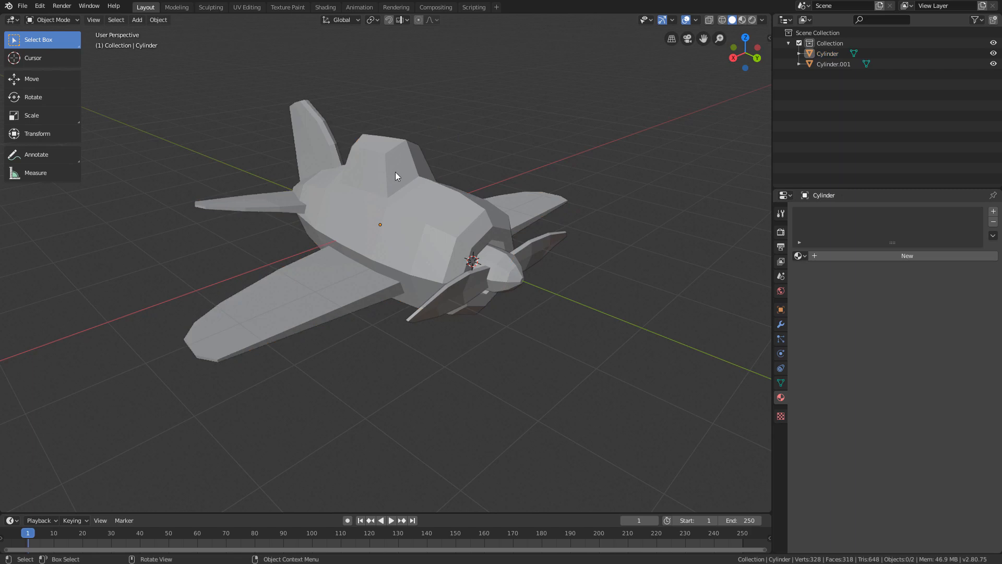
click(395, 171)
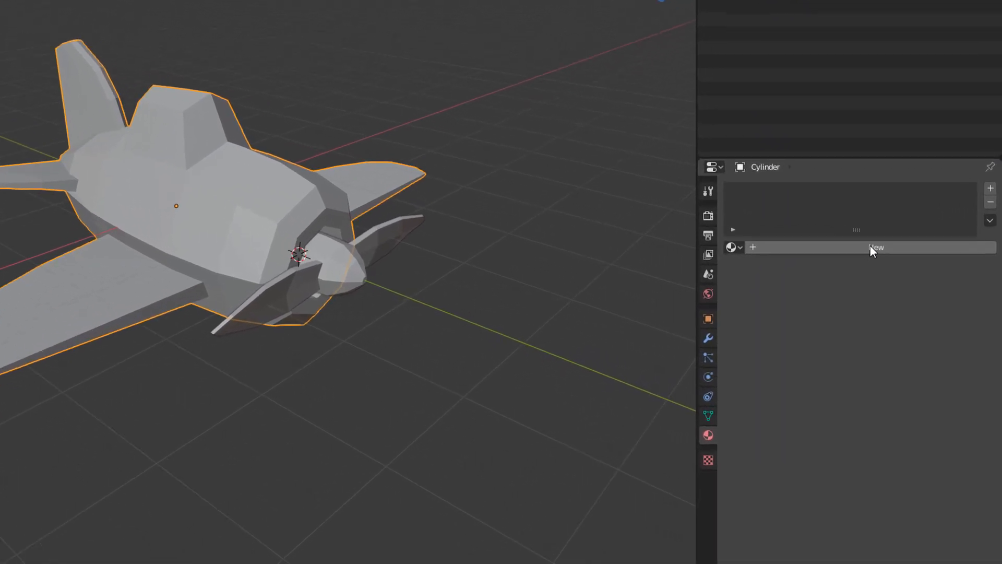
click(869, 246)
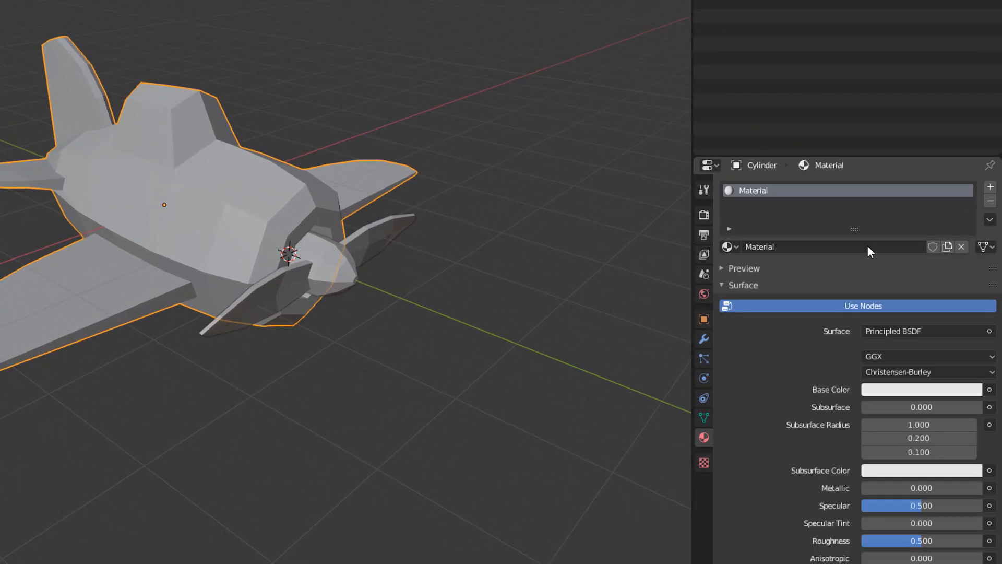
click(804, 246)
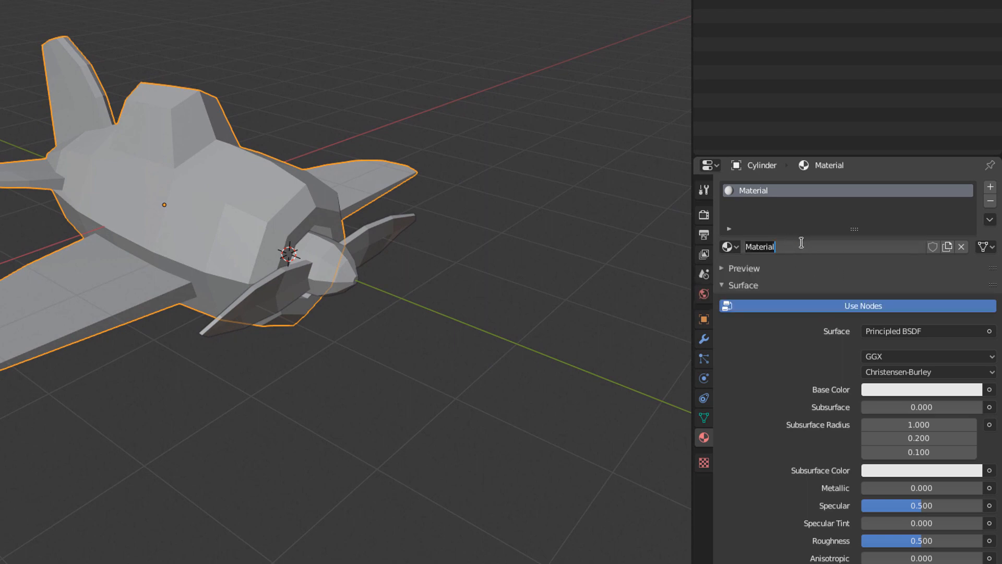
text(Blue)
key(Return)
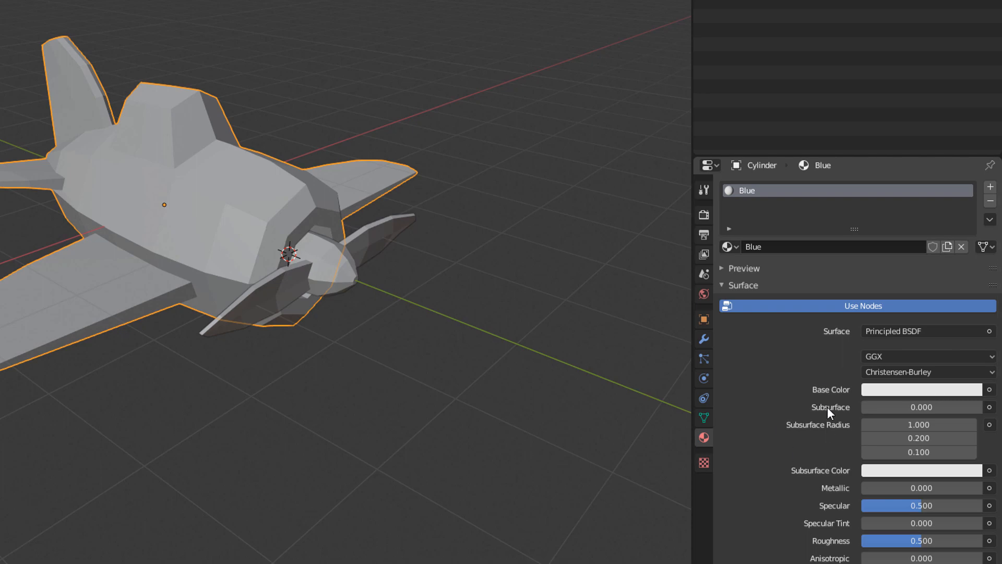
Set the Blue material's base color to green with hue 0.327 and saturation 0.769, and darken it slightly.
scroll(830, 397, down, 2)
scroll(833, 399, down, 4)
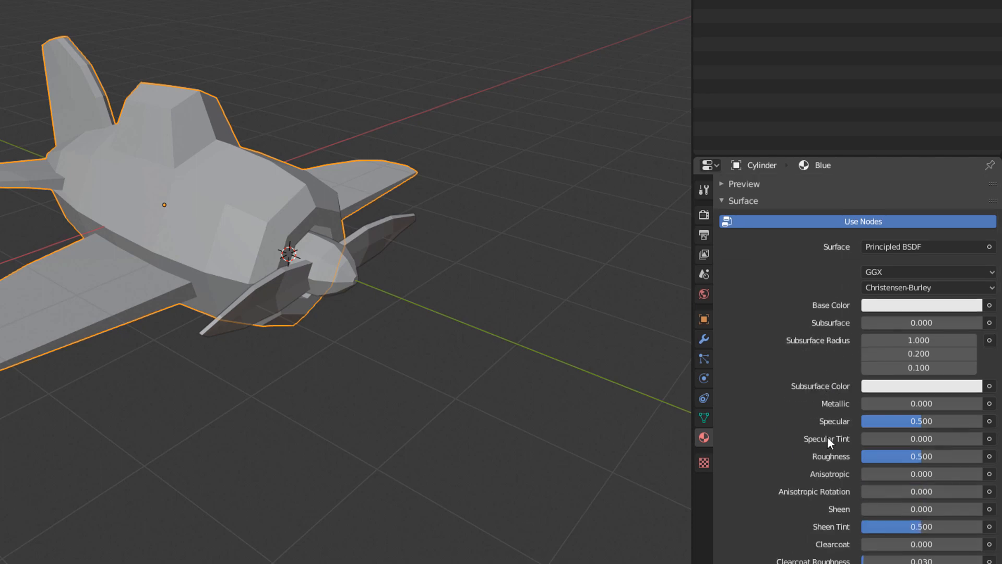
scroll(833, 399, up, 4)
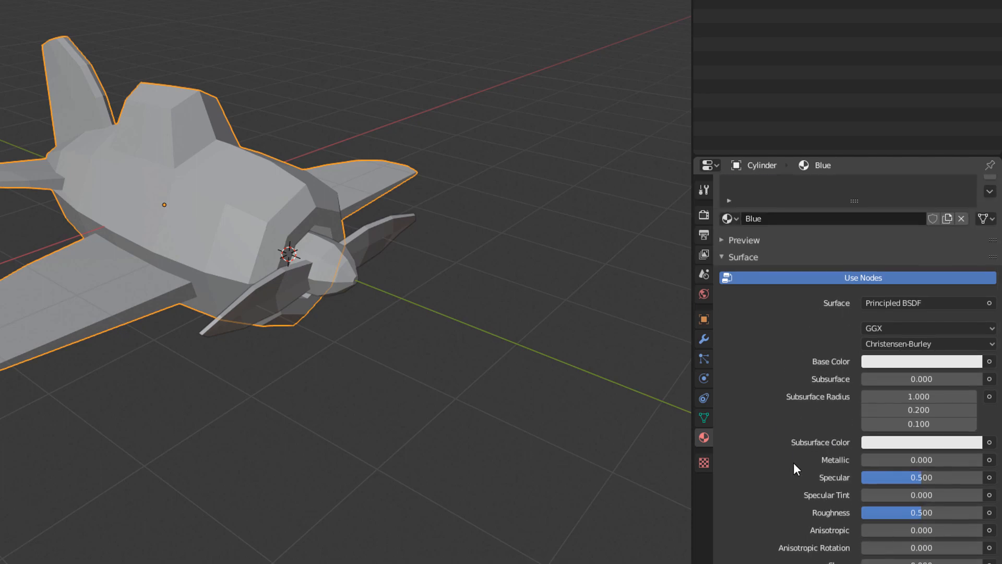
scroll(792, 460, up, 2)
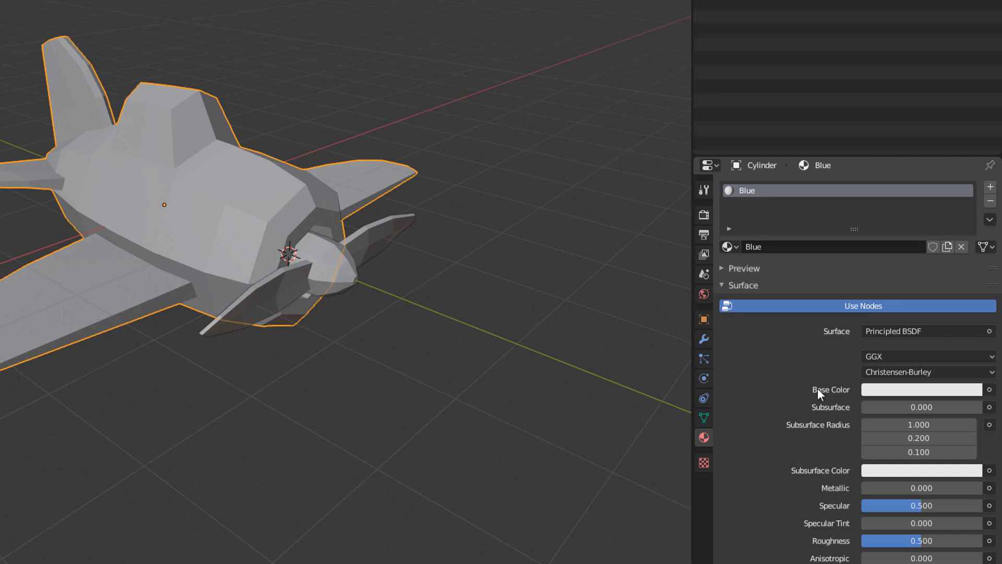
click(917, 391)
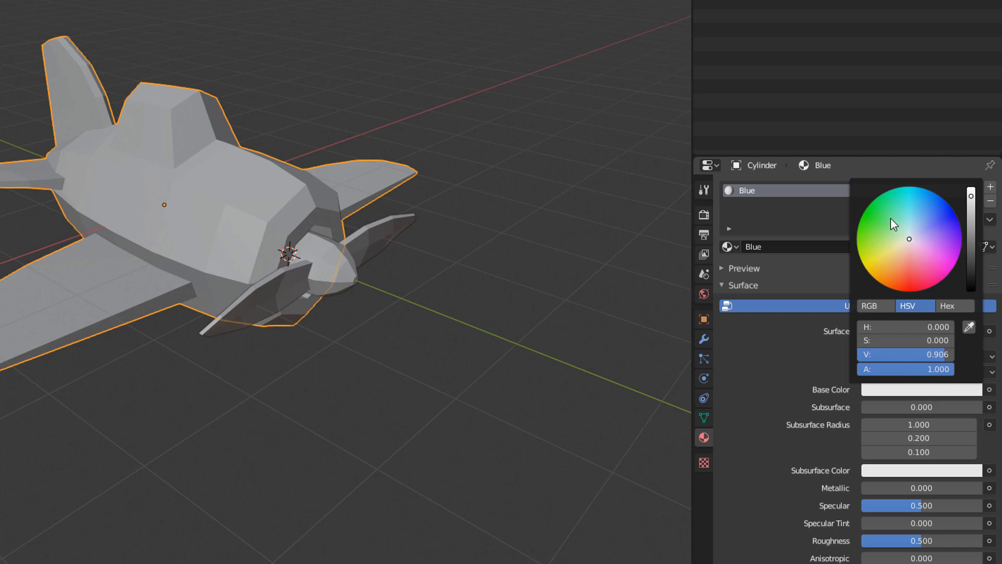
drag(923, 225, 873, 219)
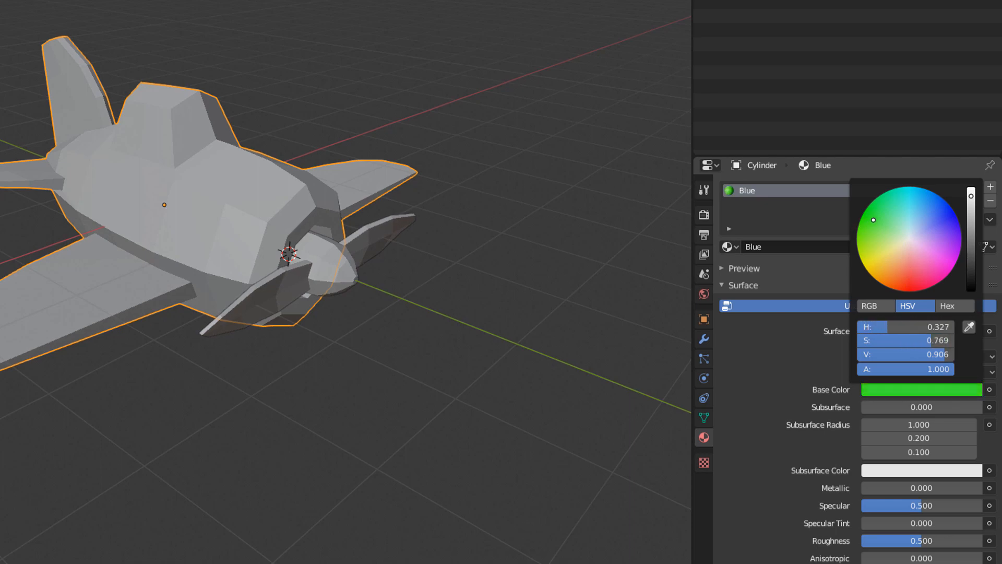
mouse_move(975, 193)
mouse_down()
mouse_move(971, 234)
mouse_move(972, 200)
mouse_up()
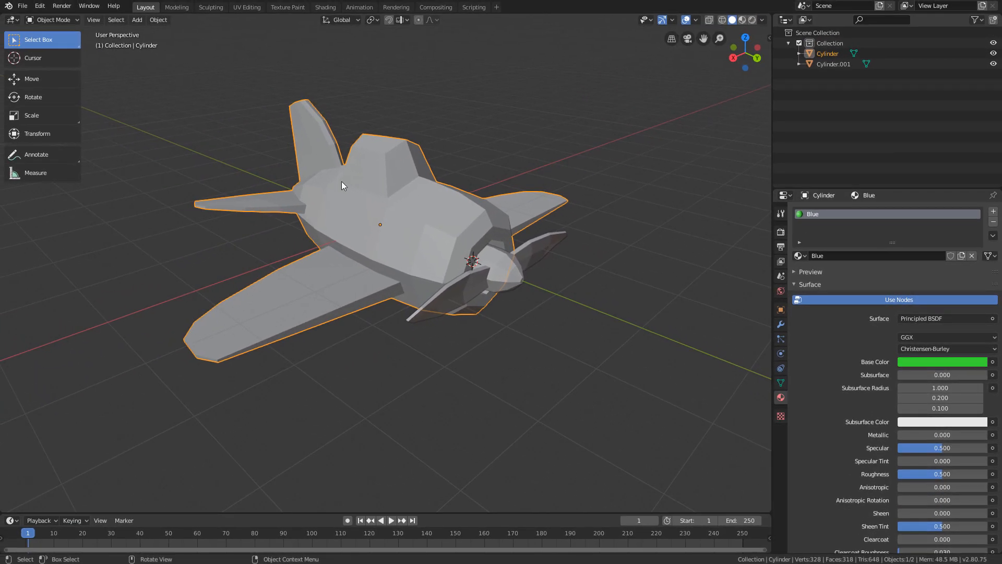
Inspect the airplane in wireframe shading and return the viewport to solid shading.
middle_drag(472, 211, 440, 261)
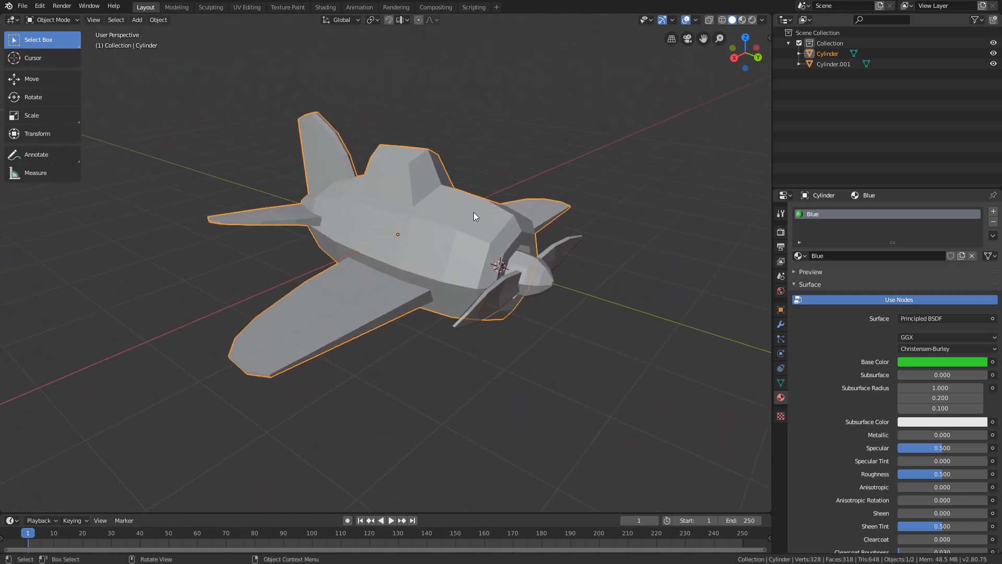
mouse_move(472, 212)
middle_down()
mouse_move(465, 221)
mouse_move(475, 214)
middle_up()
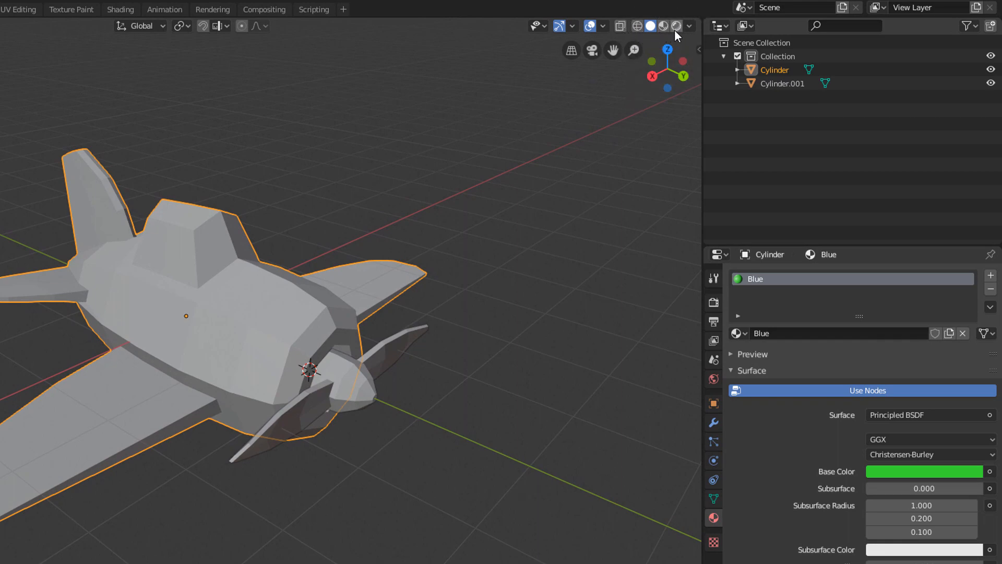
click(637, 26)
mouse_move(477, 237)
middle_down()
mouse_move(520, 211)
mouse_move(507, 228)
mouse_move(427, 251)
mouse_move(480, 244)
mouse_move(472, 225)
mouse_move(490, 259)
middle_up()
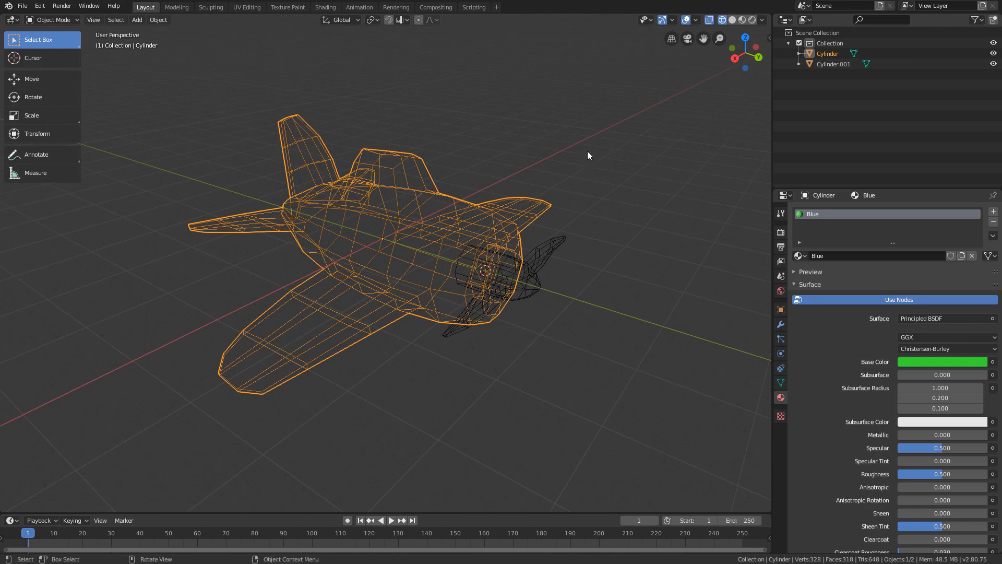
click(732, 20)
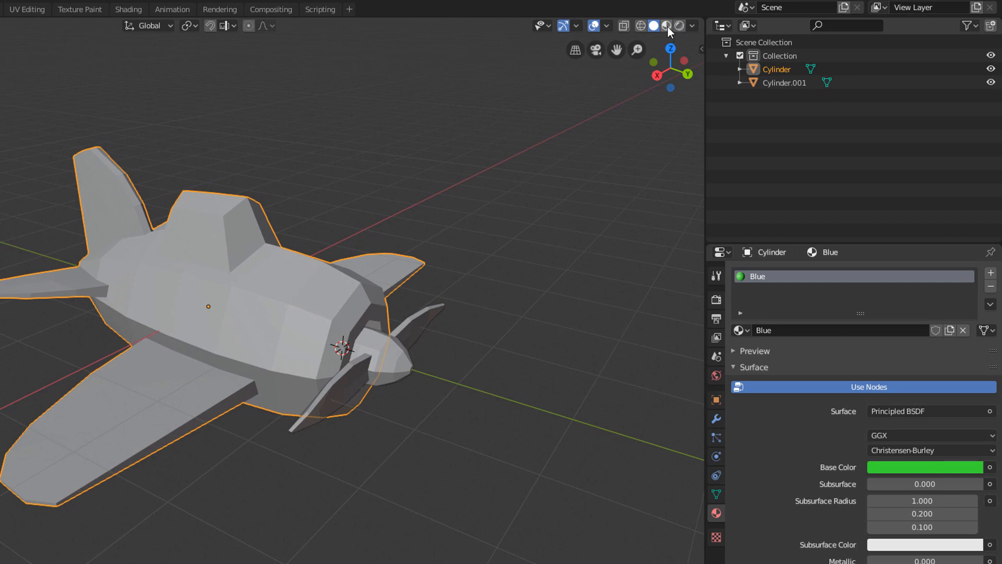
Preview the airplane in Rendered shading and leave the viewport in Look Dev mode.
click(667, 26)
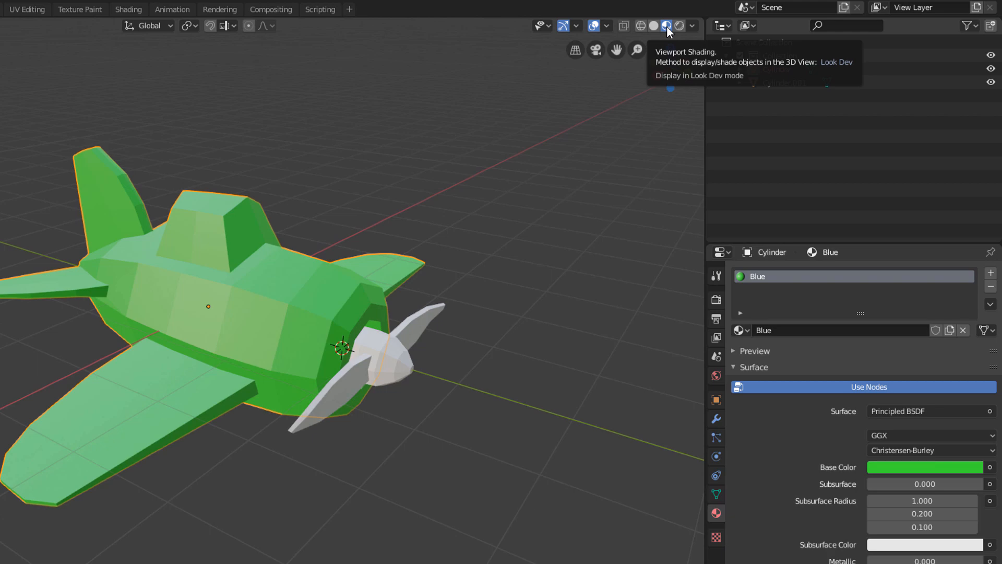
mouse_move(474, 197)
middle_down()
mouse_move(467, 204)
mouse_move(474, 191)
middle_up()
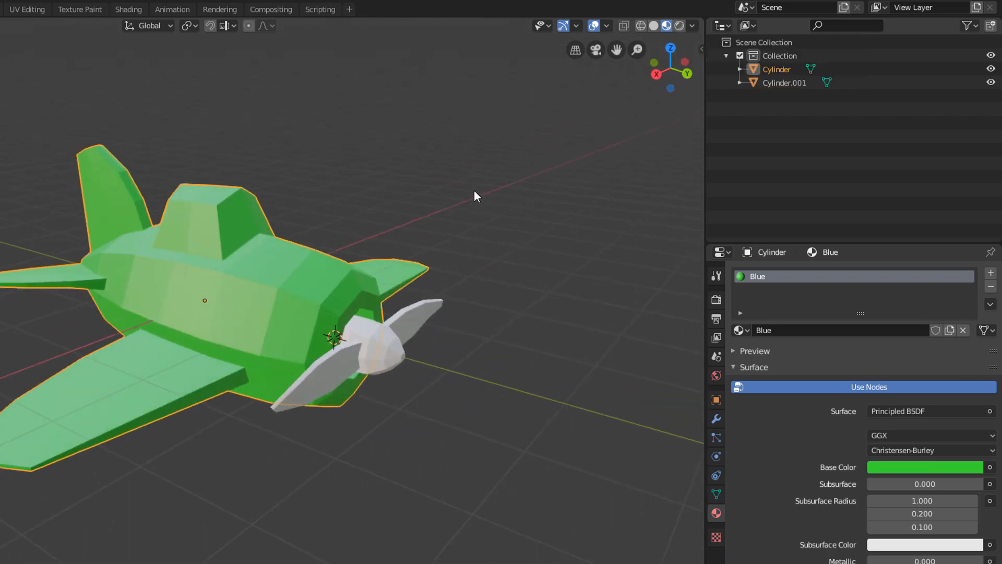
click(679, 25)
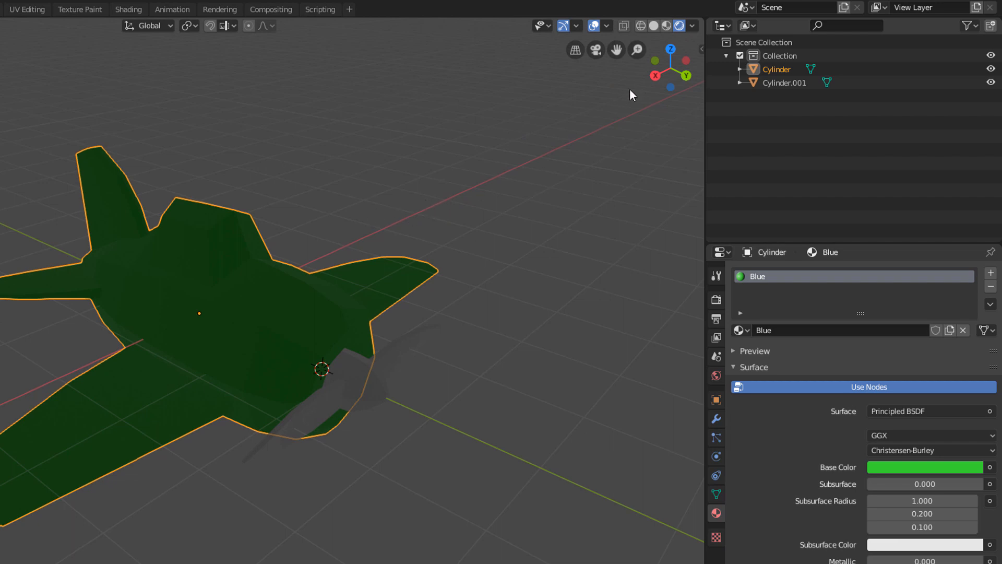
click(667, 26)
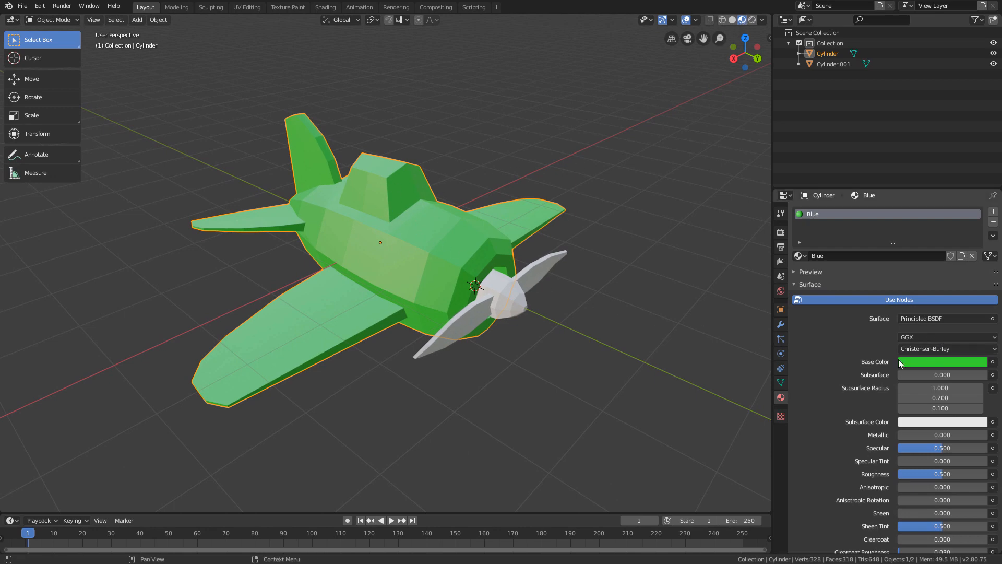
Try yellow for the Blue material, then set its base color to dark blue: hue 0.570, saturation 0.813, value 0.333.
click(924, 363)
drag(934, 316, 765, 316)
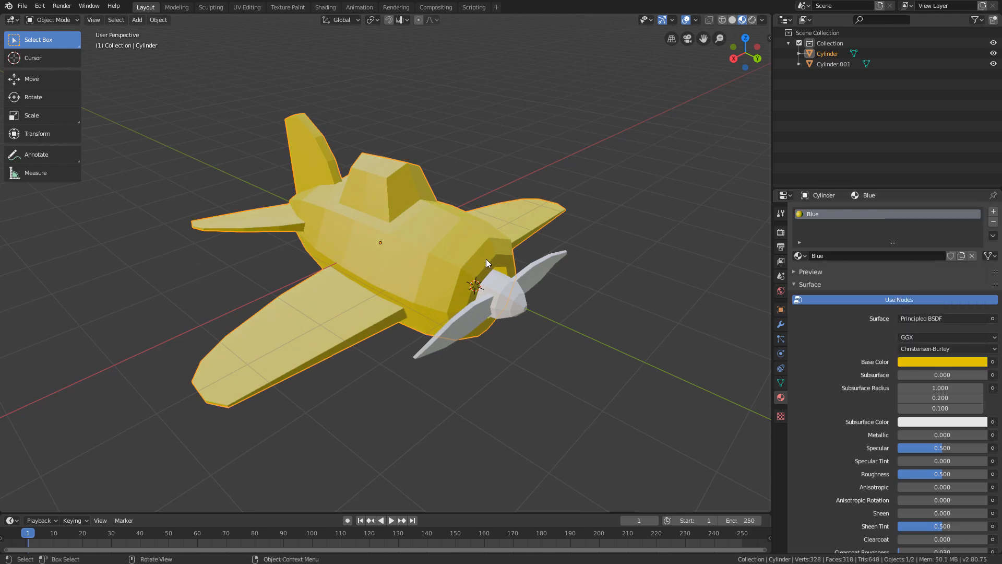
click(949, 362)
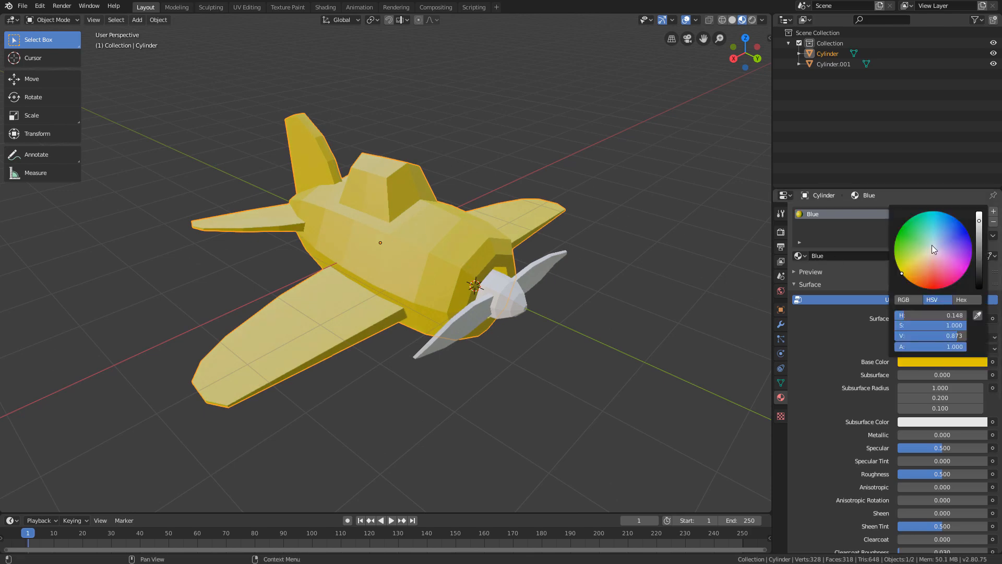
mouse_move(934, 249)
mouse_down()
mouse_move(946, 222)
mouse_move(979, 230)
mouse_move(979, 263)
mouse_up()
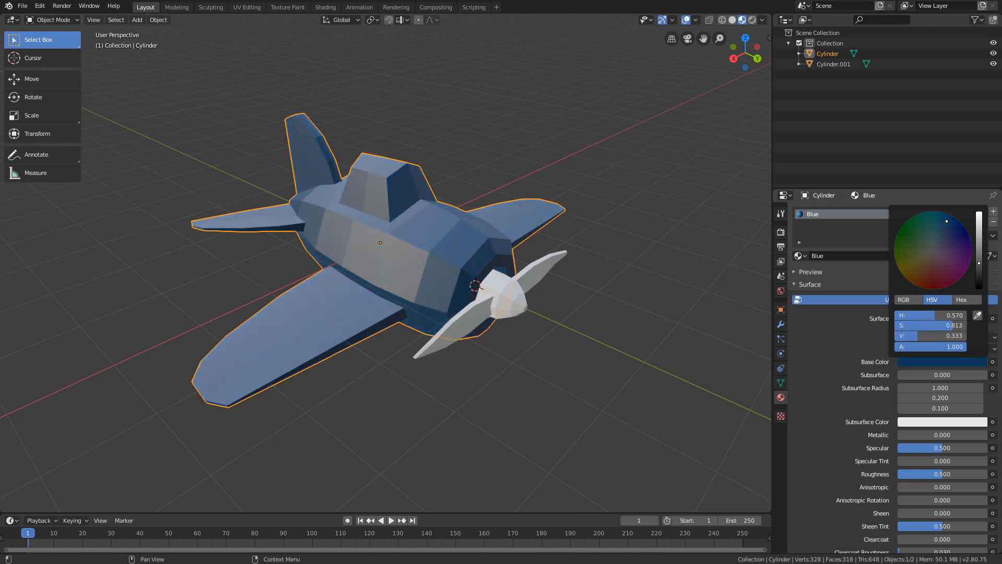
middle_drag(444, 261, 591, 328)
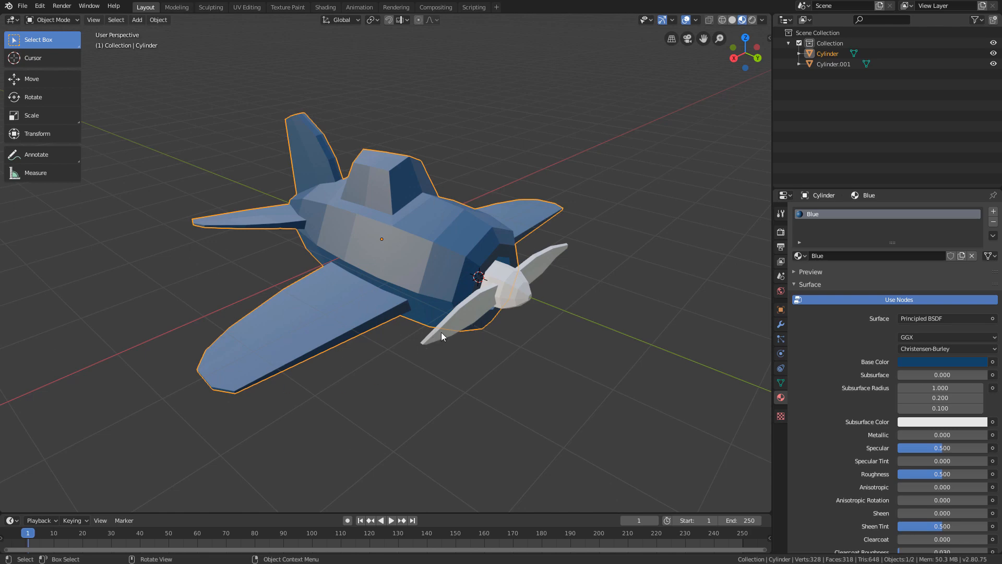
middle_drag(441, 332, 447, 313)
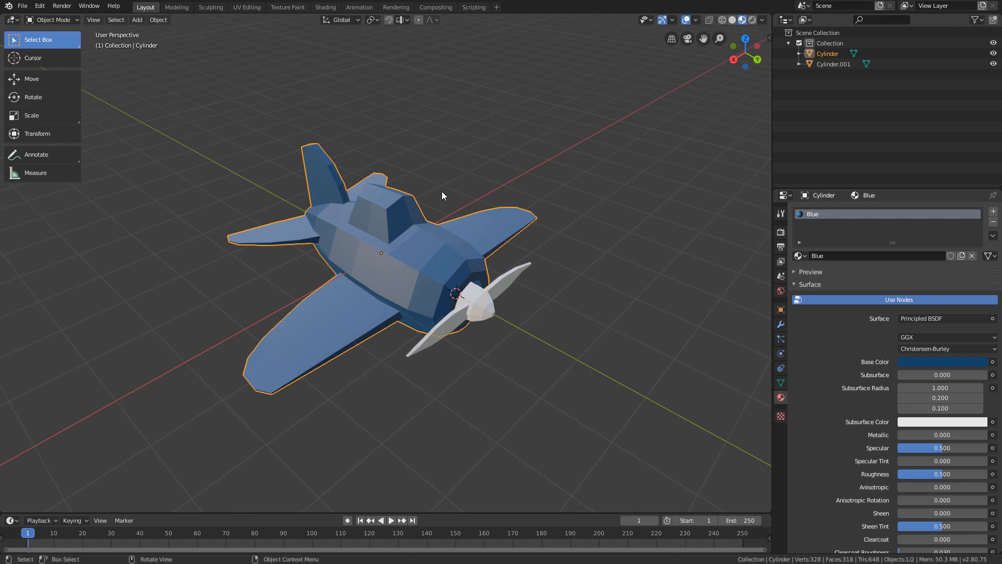
scroll(417, 287, up, 1)
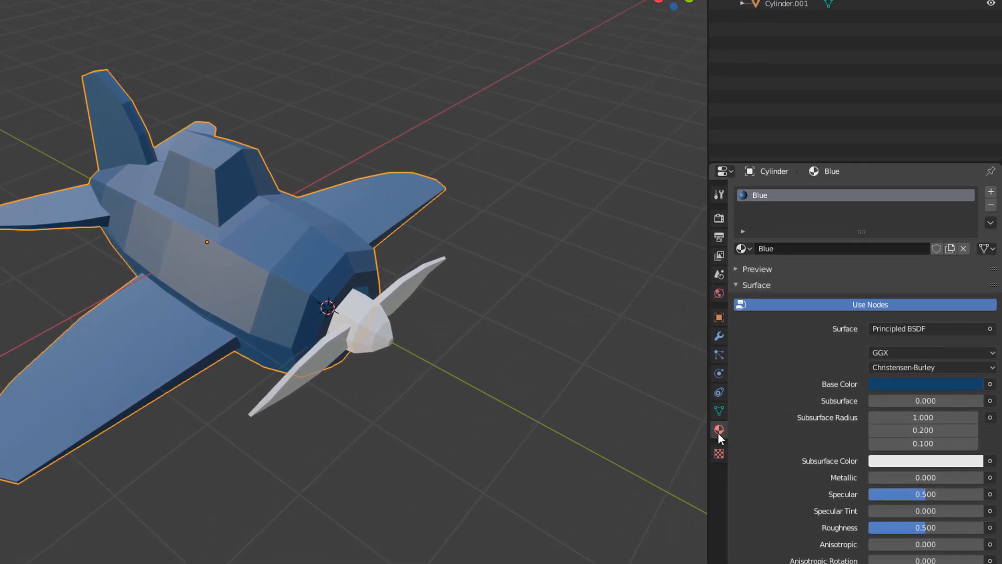
Enlarge the material slot list, add a second slot below Blue and make the empty slot active.
drag(865, 232, 864, 259)
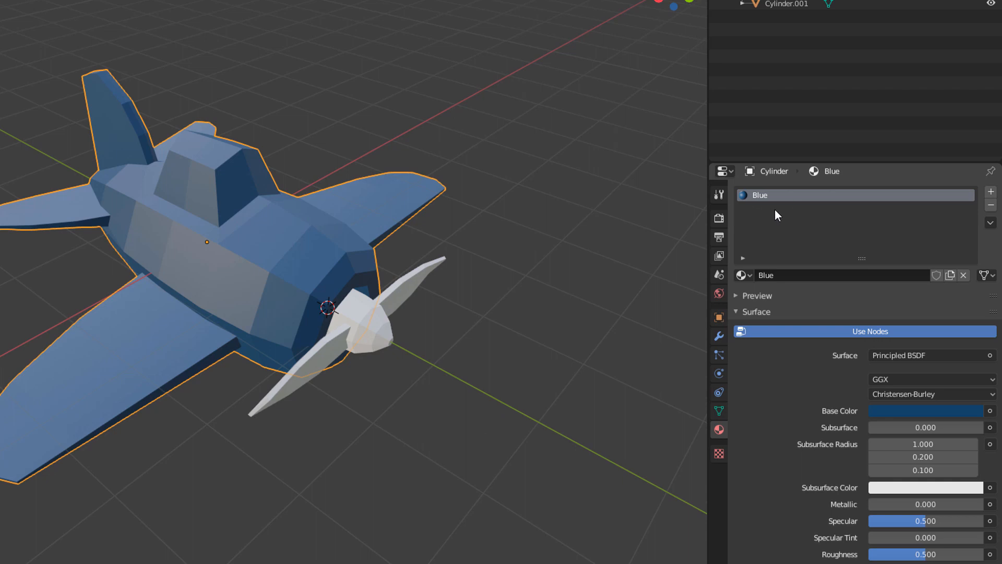
click(994, 193)
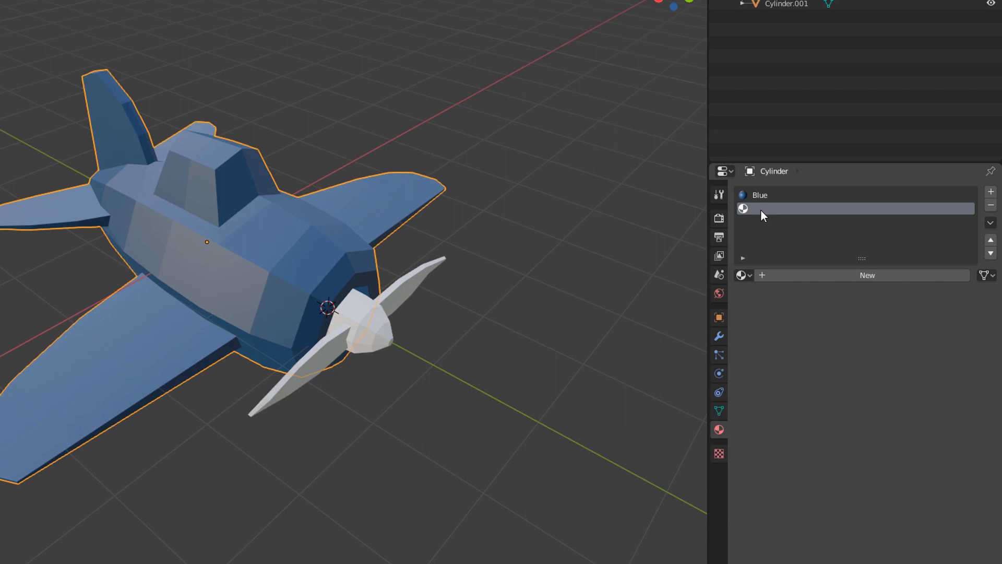
click(771, 199)
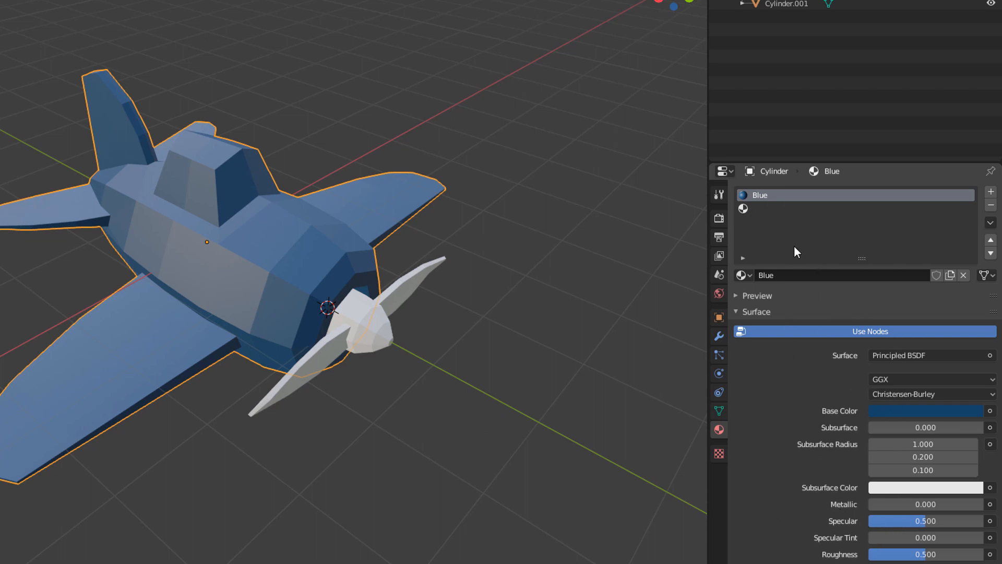
click(755, 209)
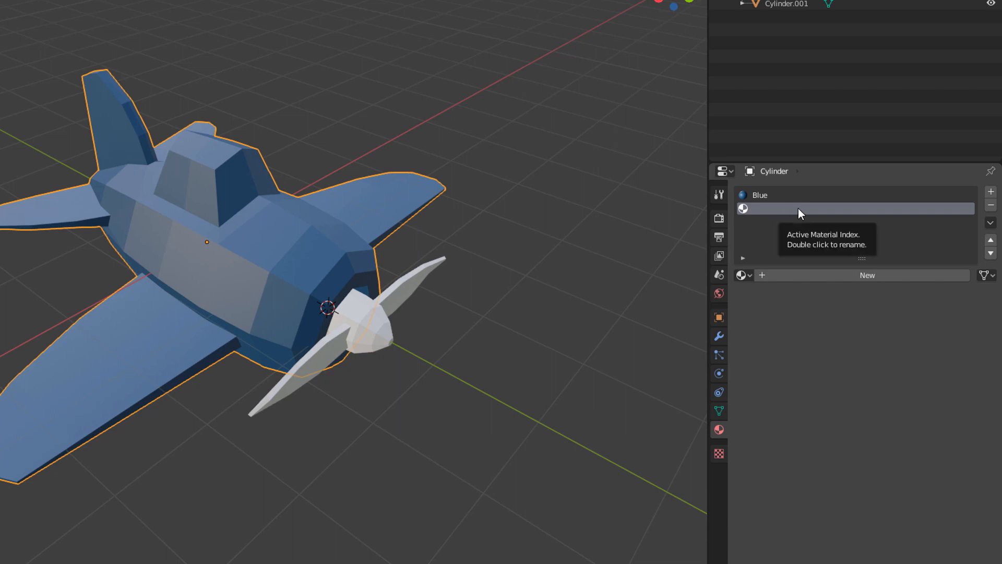
Create a new material in the empty slot, name it Yellow and set its base color to a warm orange-yellow.
click(840, 275)
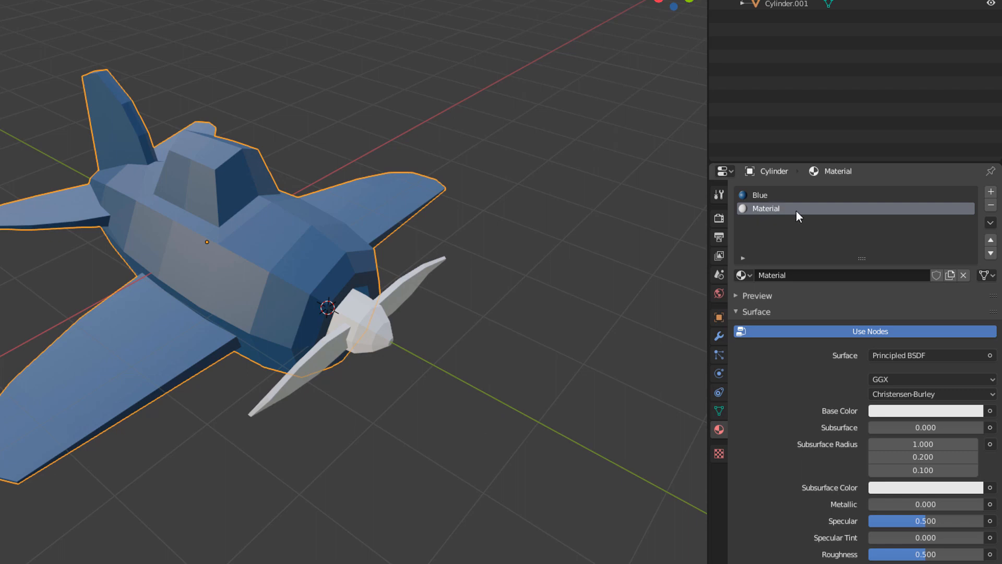
click(790, 275)
text(Yellow)
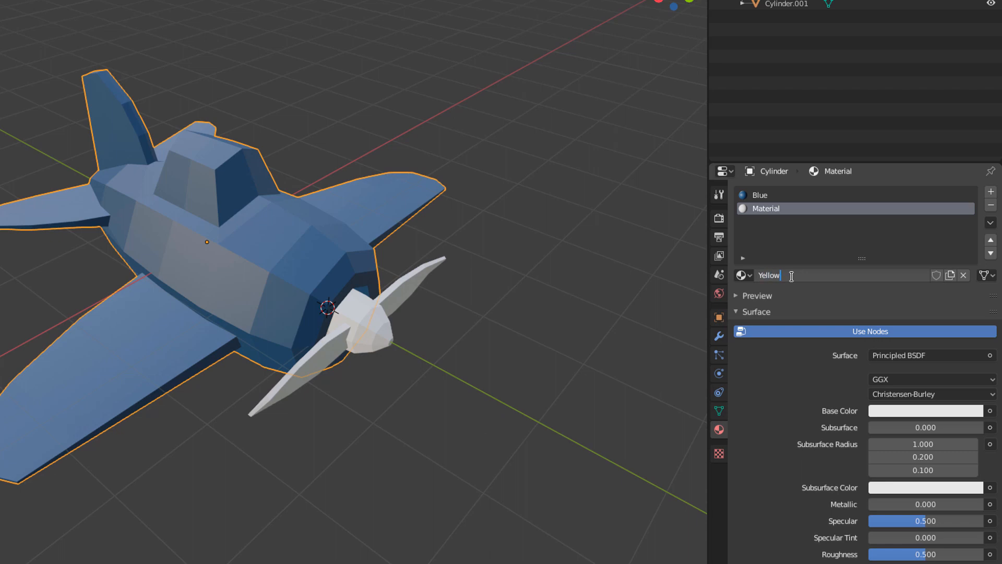
key(Return)
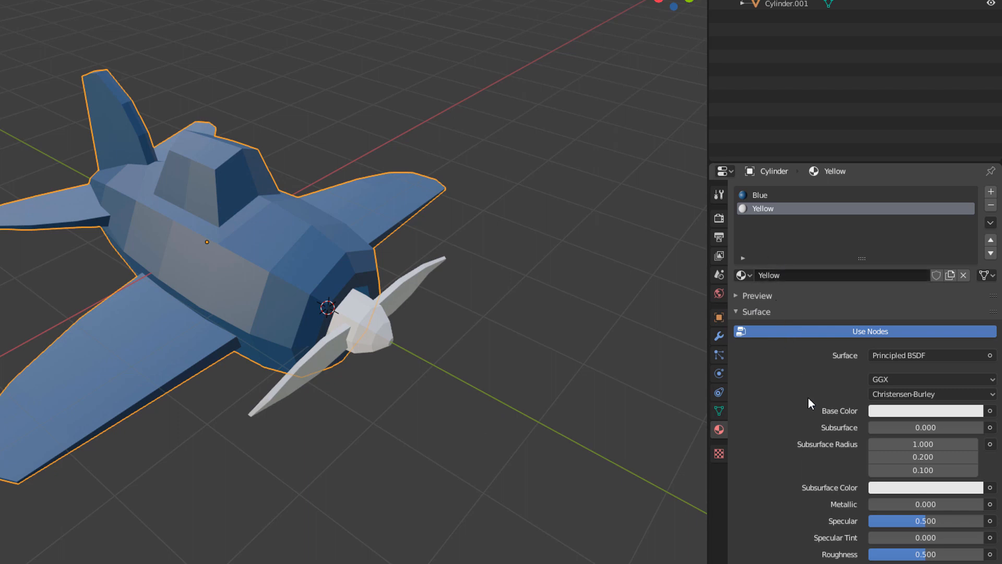
click(897, 411)
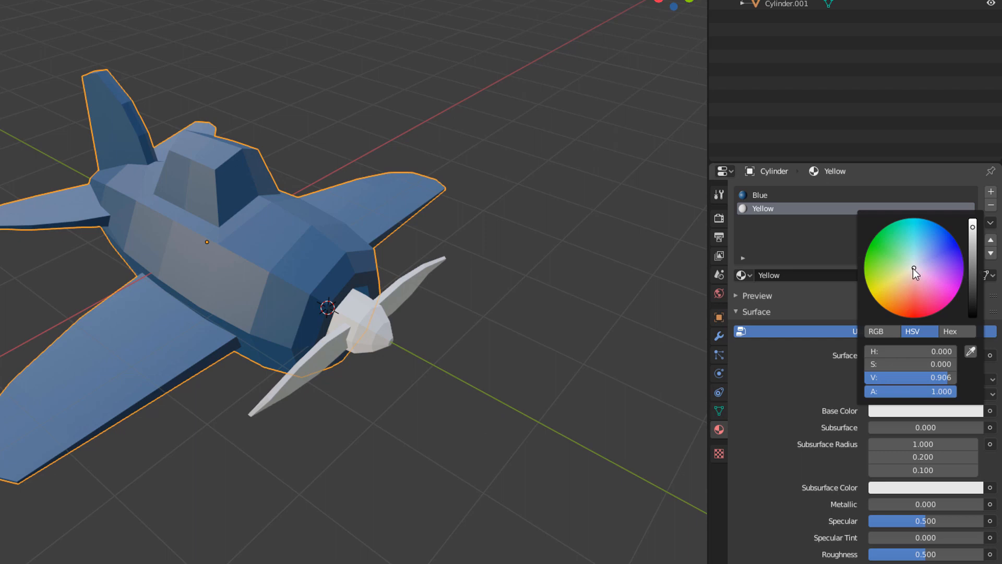
drag(914, 269, 886, 297)
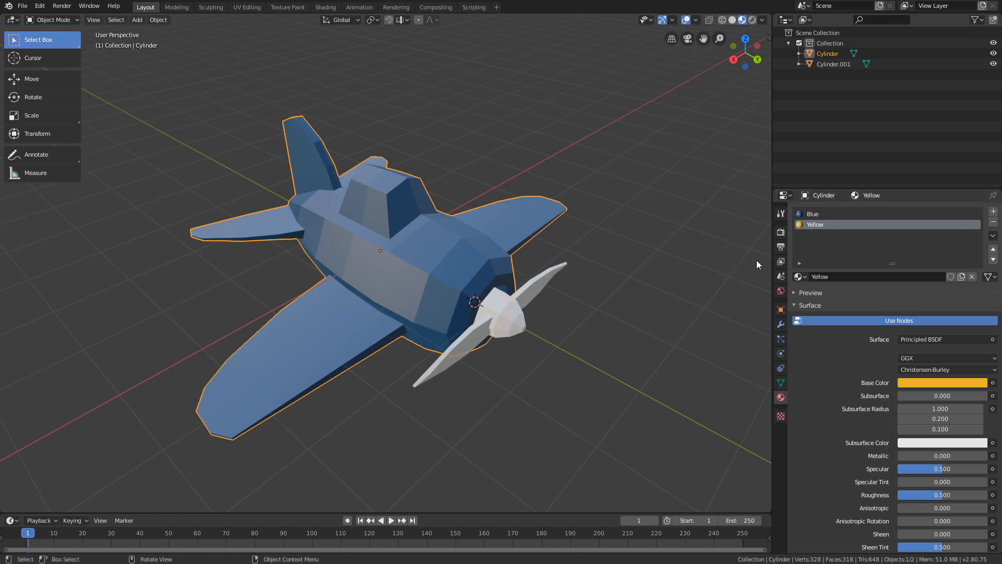
Put the airplane body in Edit Mode.
middle_drag(528, 271, 552, 254)
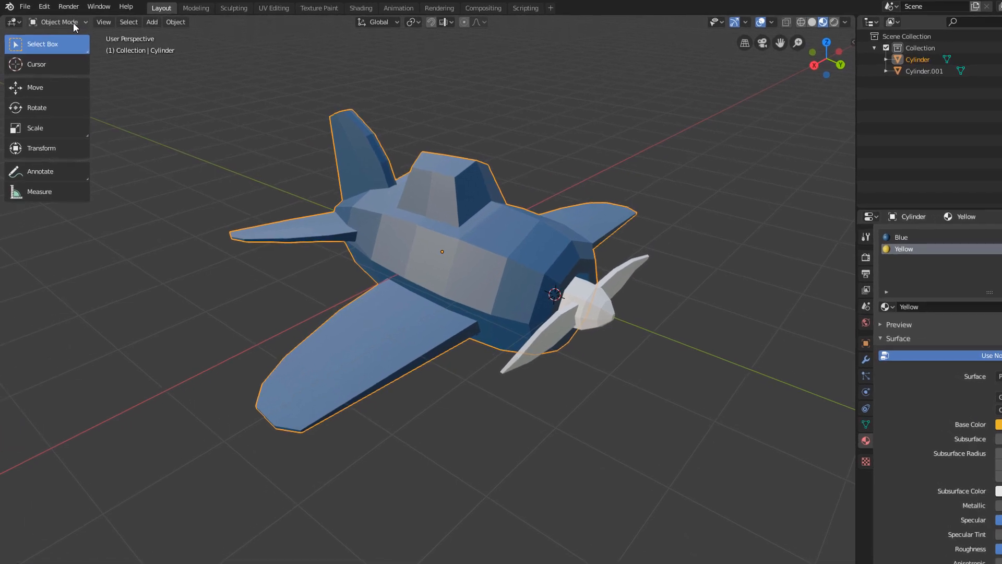
click(52, 20)
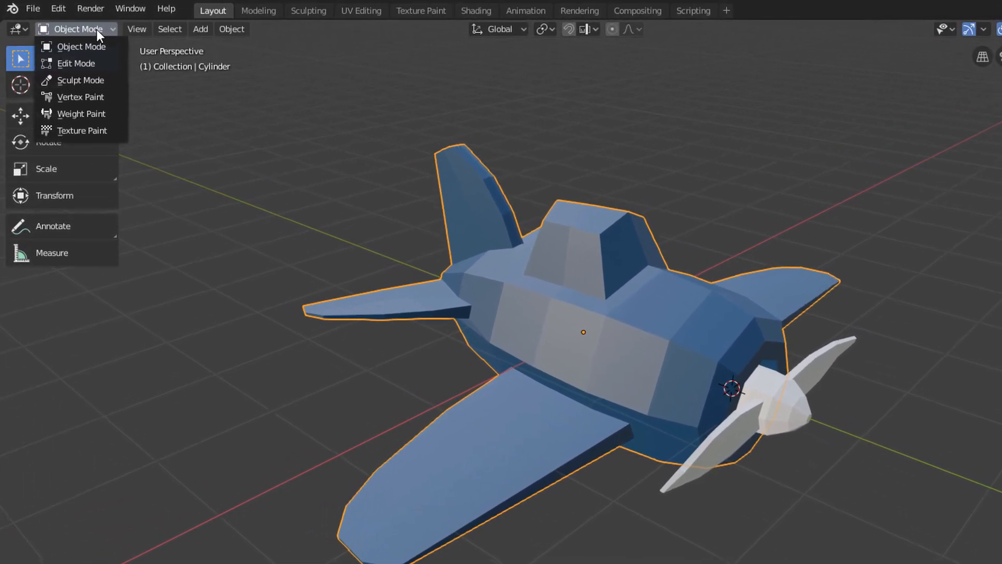
click(99, 64)
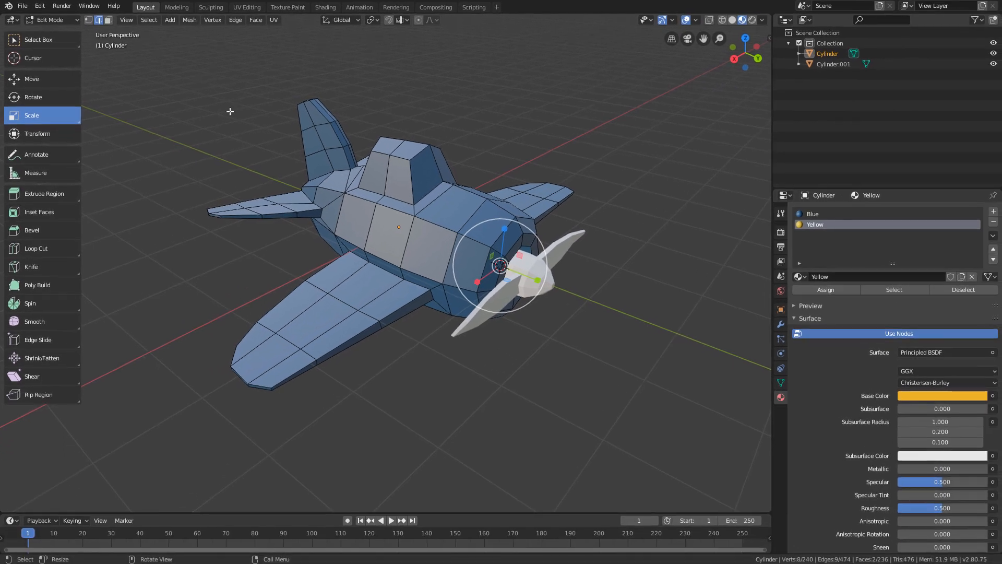
scroll(306, 155, down, 1)
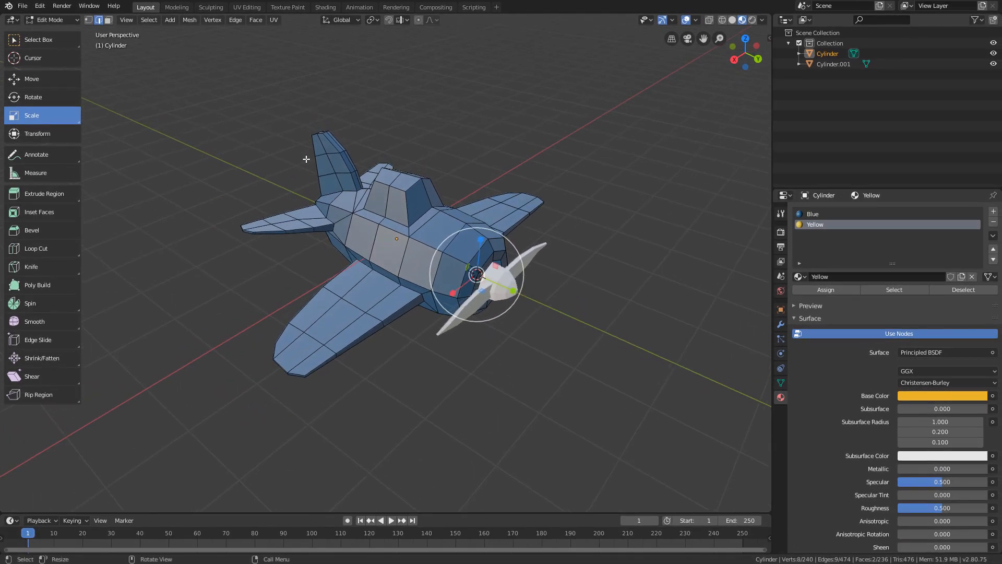
middle_drag(306, 159, 334, 167)
scroll(235, 313, up, 2)
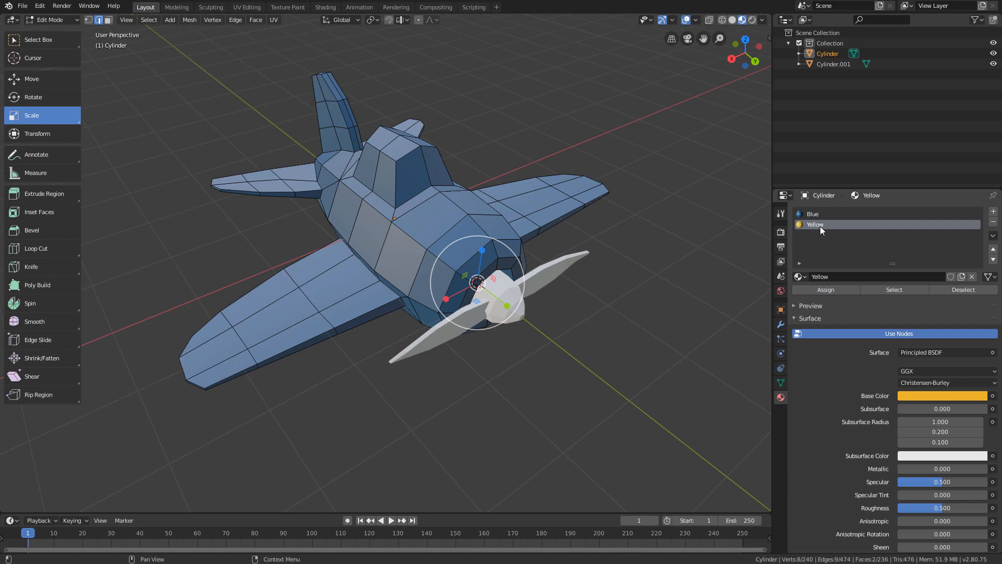
mouse_move(319, 265)
middle_down()
mouse_move(337, 271)
mouse_move(336, 262)
middle_up()
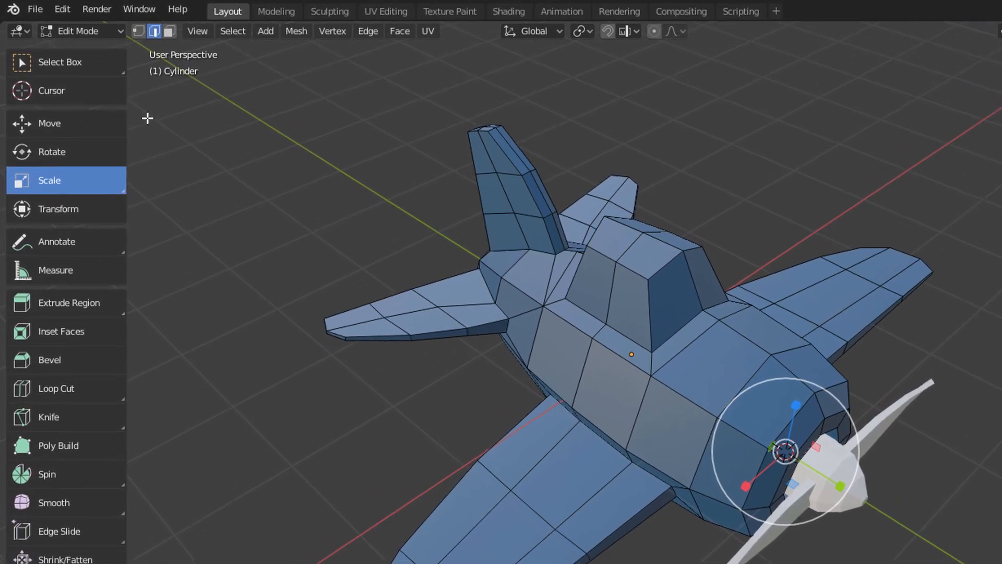
Activate the Select Box tool and turn on X-ray so selections reach through the mesh.
click(98, 64)
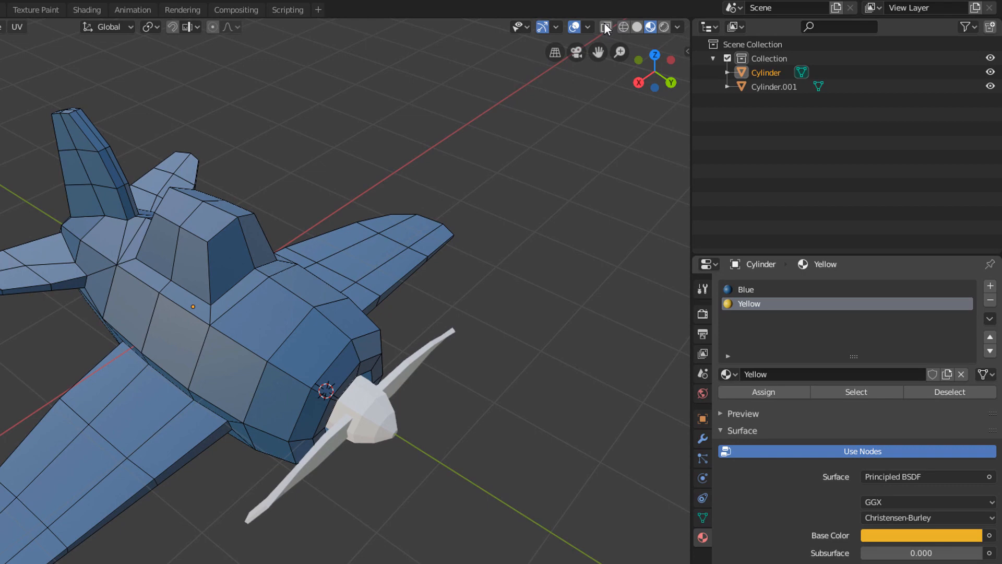
click(605, 24)
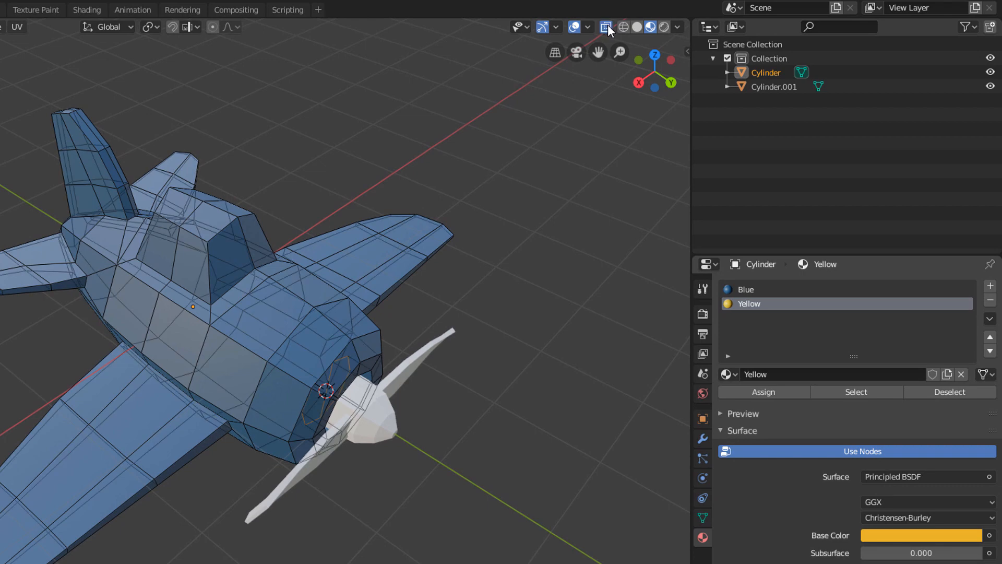
click(608, 25)
click(607, 25)
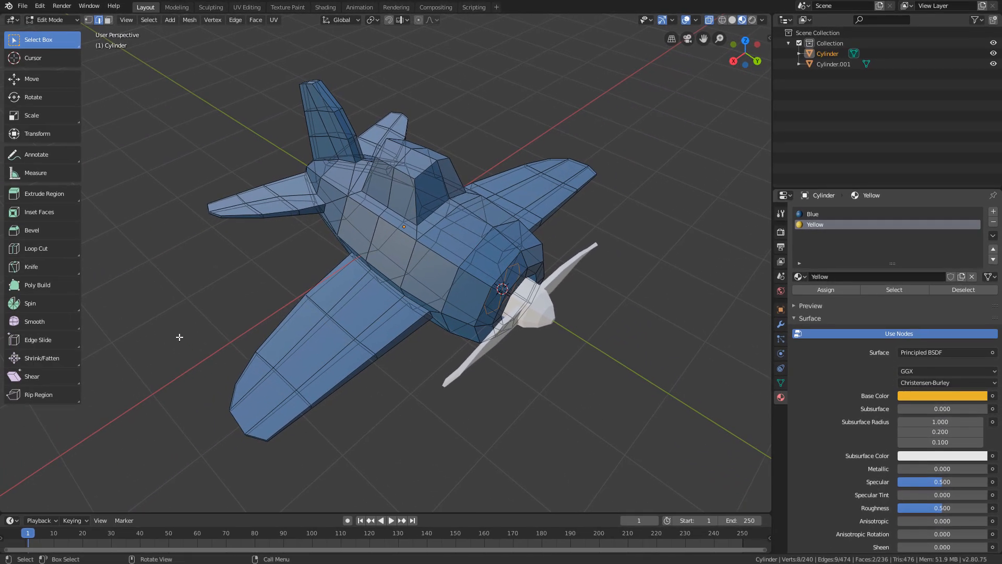
Switch to face selection and box-select all faces at the tip of the near main wing.
drag(180, 337, 325, 463)
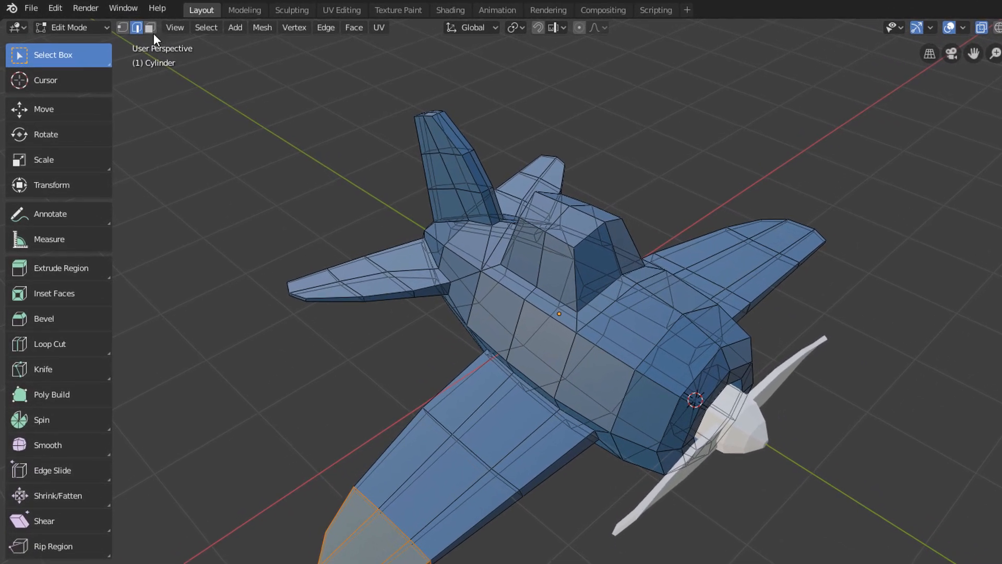
click(151, 28)
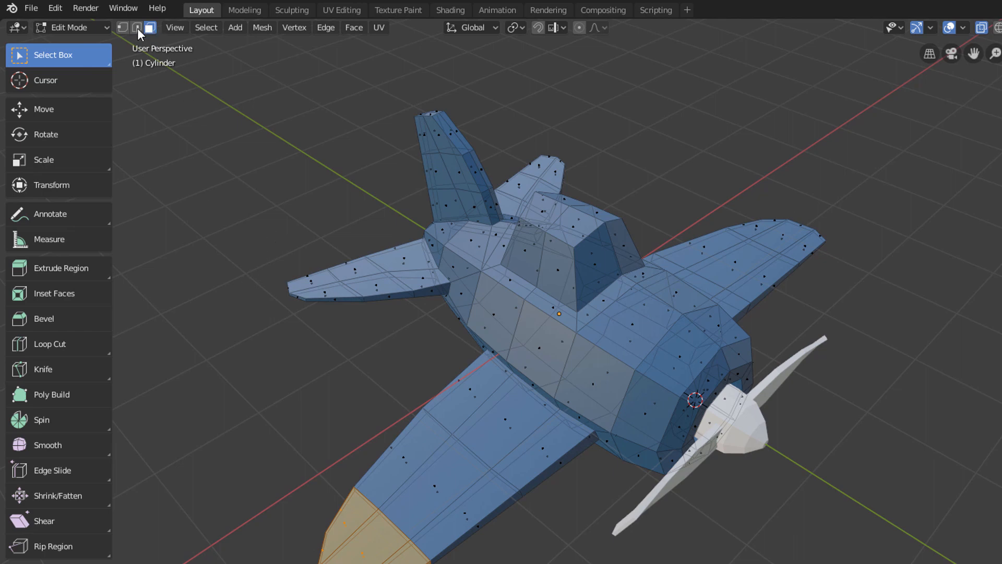
click(281, 464)
drag(256, 463, 431, 563)
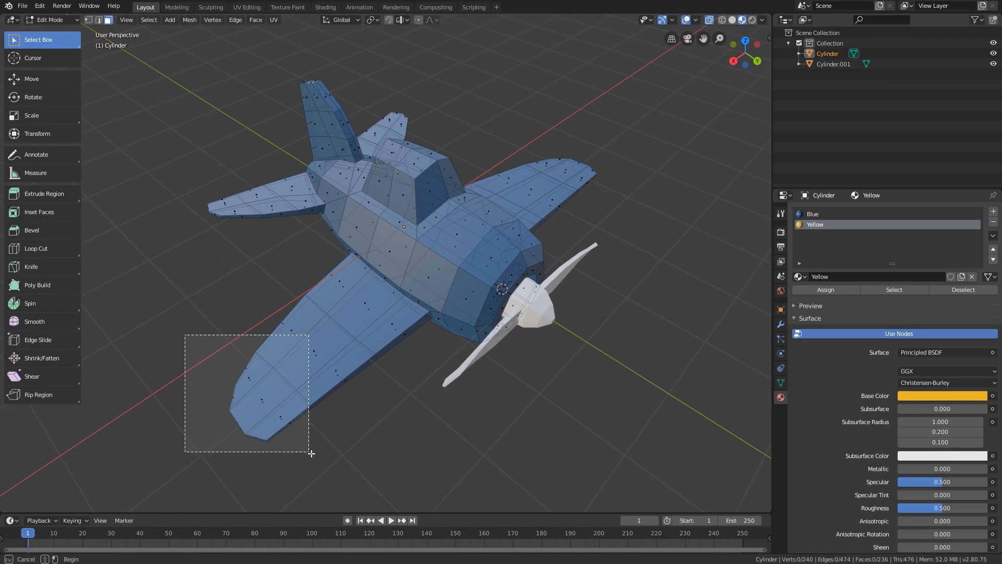
drag(312, 453, 304, 457)
Add the opposite main wing tip and both horizontal tail wing tips to the face selection.
middle_drag(428, 375, 449, 357)
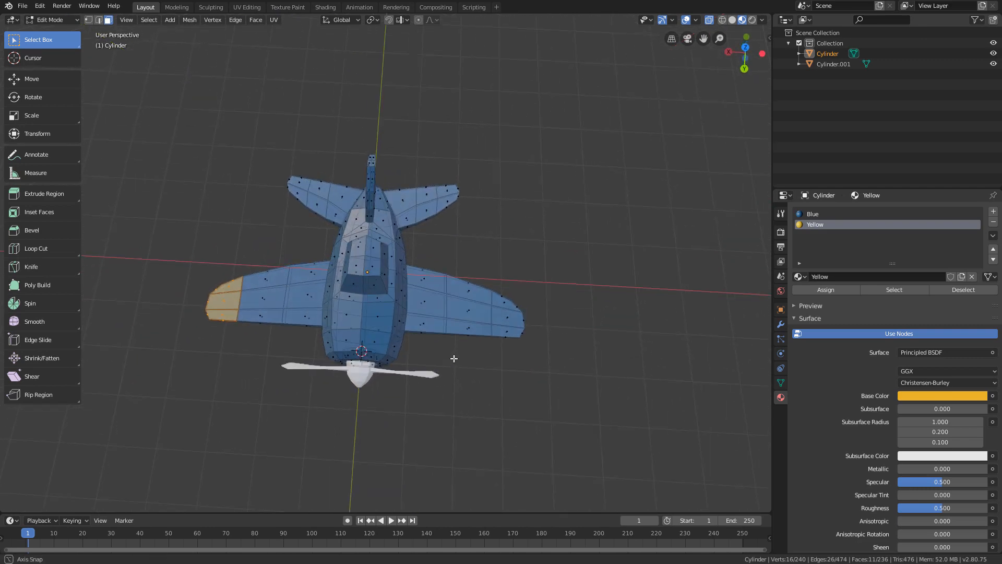
scroll(463, 355, up, 2)
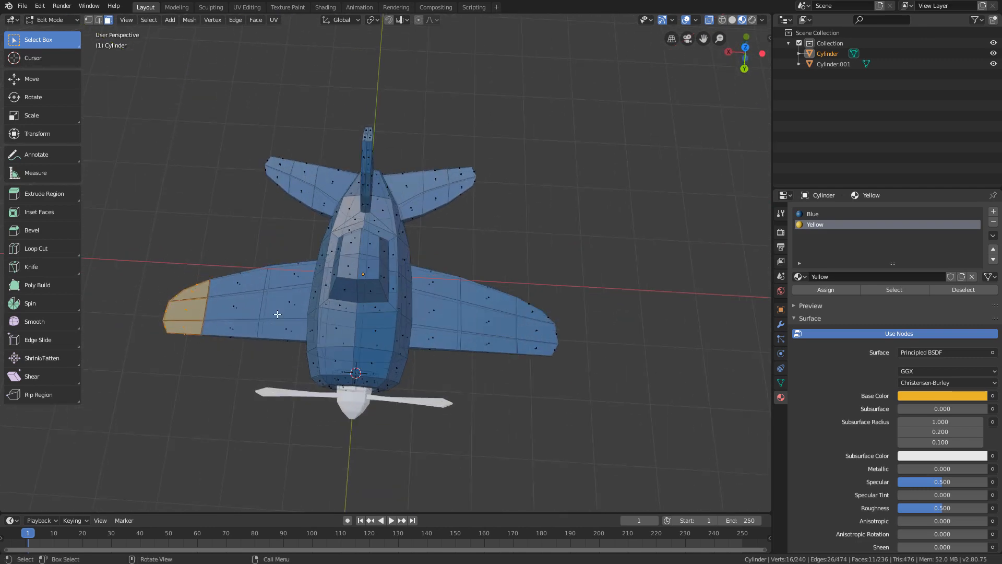
shift+drag(576, 280, 517, 401)
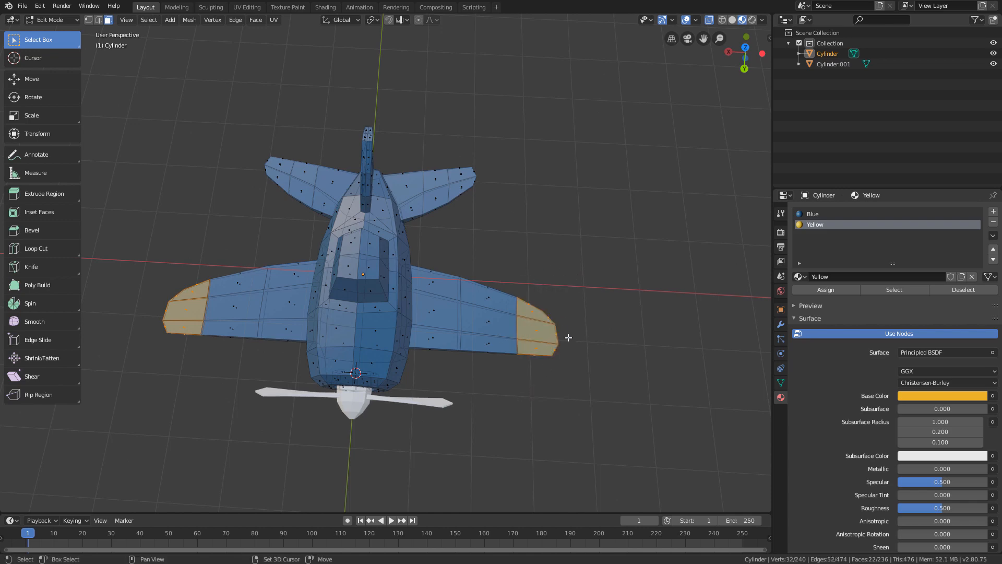
middle_drag(515, 355, 525, 249)
shift+drag(499, 155, 449, 245)
shift+drag(237, 174, 289, 238)
Add the faces of the vertical tail fin's upper end to the selection.
middle_drag(271, 275, 366, 209)
scroll(337, 145, up, 1)
scroll(371, 205, up, 2)
shift+middle_drag(313, 125, 374, 175)
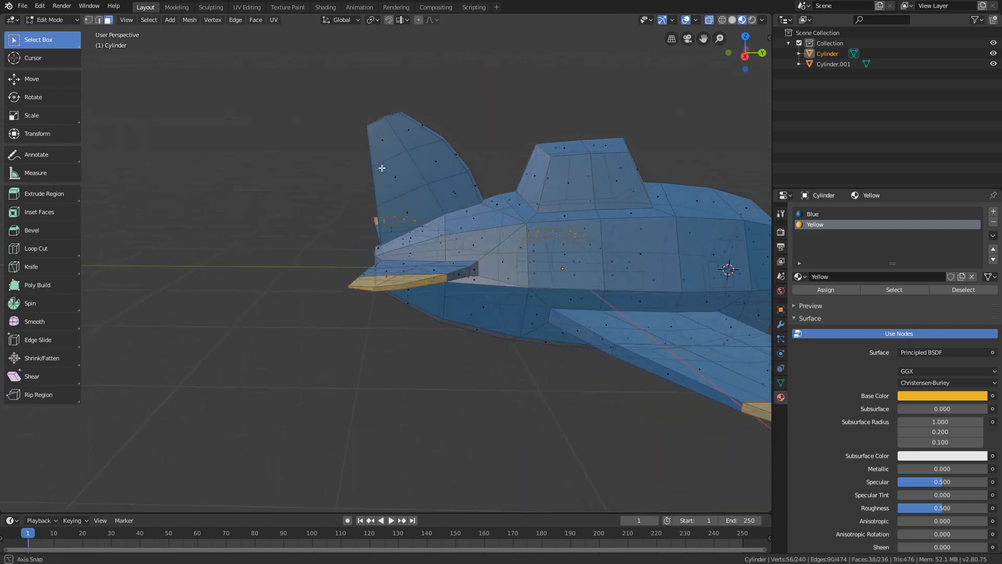
shift+drag(441, 90, 341, 211)
Assign the Yellow material to the selected wing and tail tips and check them from several angles.
middle_drag(342, 212, 497, 250)
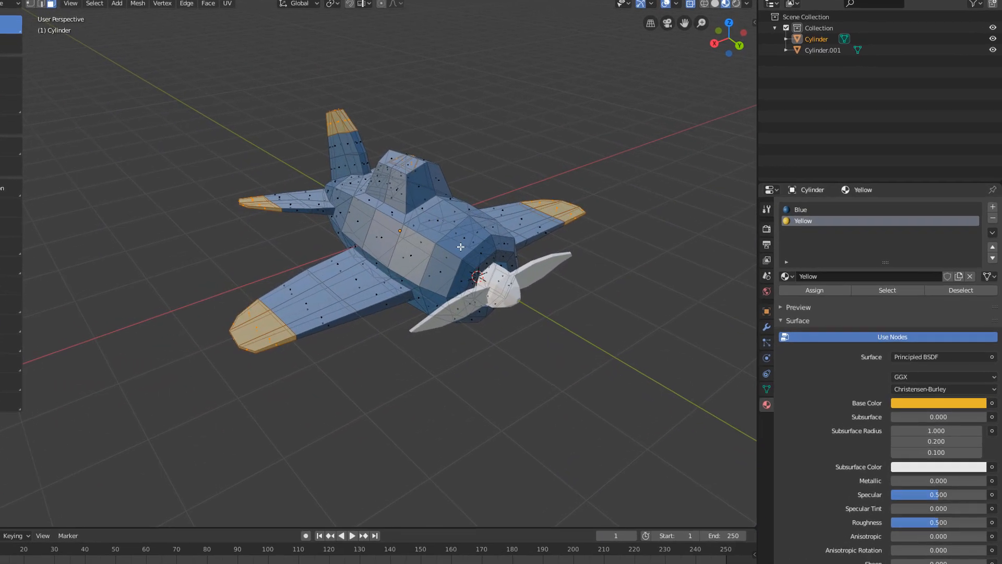
scroll(498, 250, up, 1)
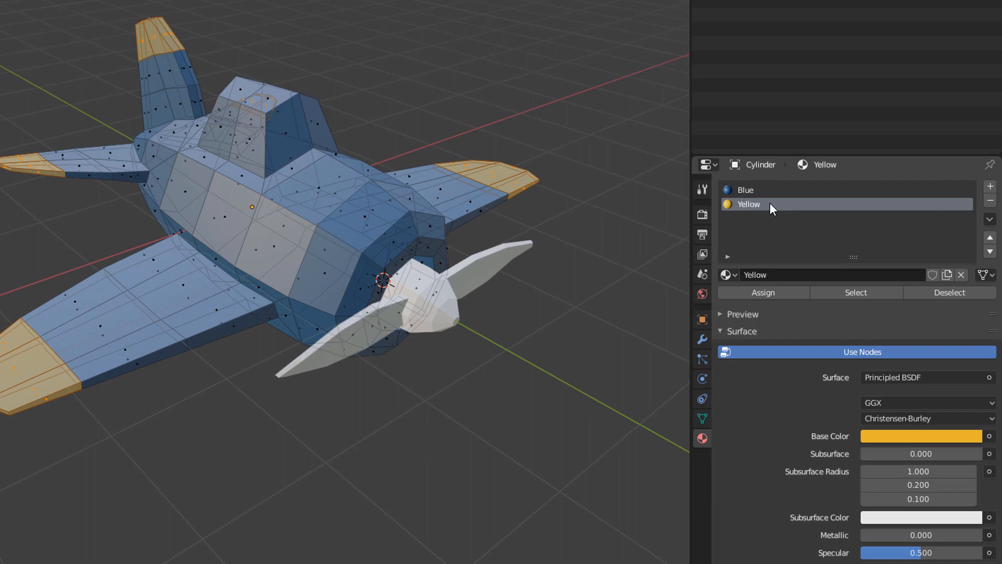
click(763, 293)
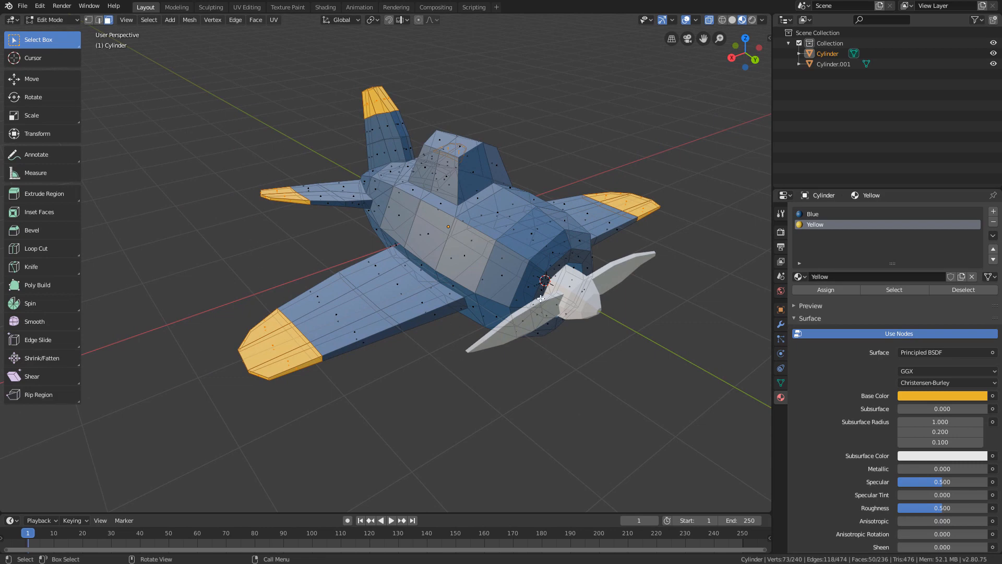
middle_drag(541, 298, 489, 308)
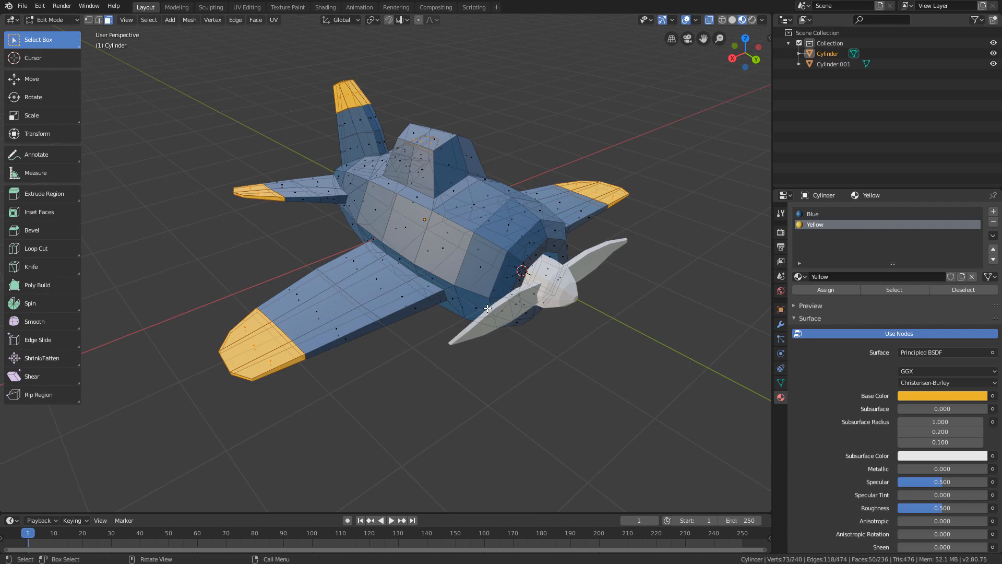
middle_drag(504, 288, 585, 256)
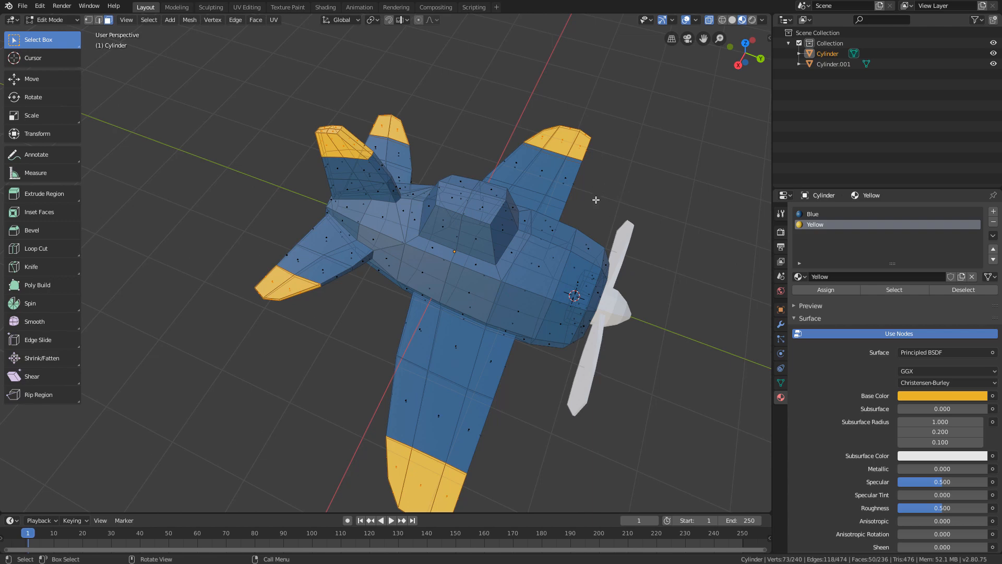
middle_drag(541, 255, 543, 324)
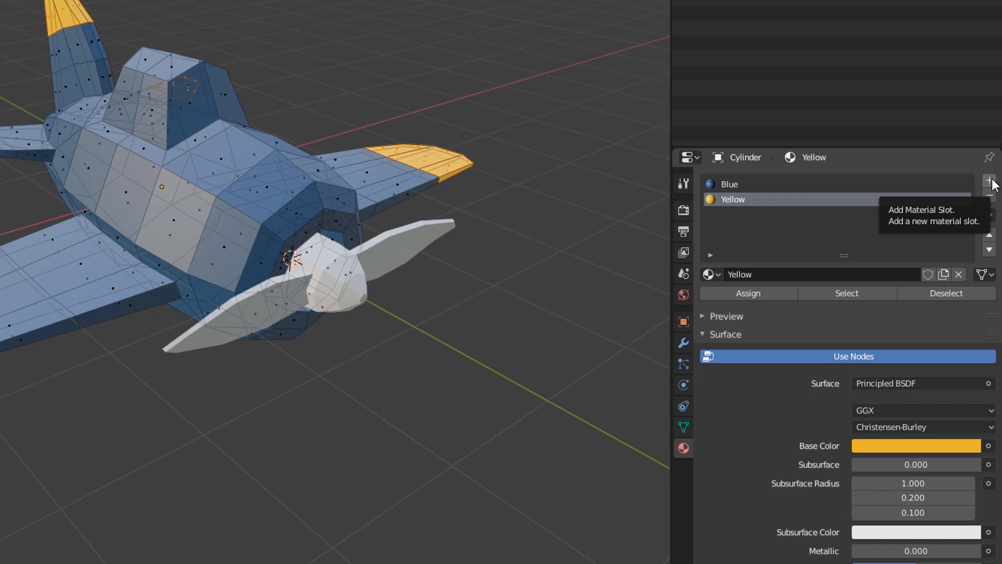
Add a third material slot with a new material named Red.
click(989, 181)
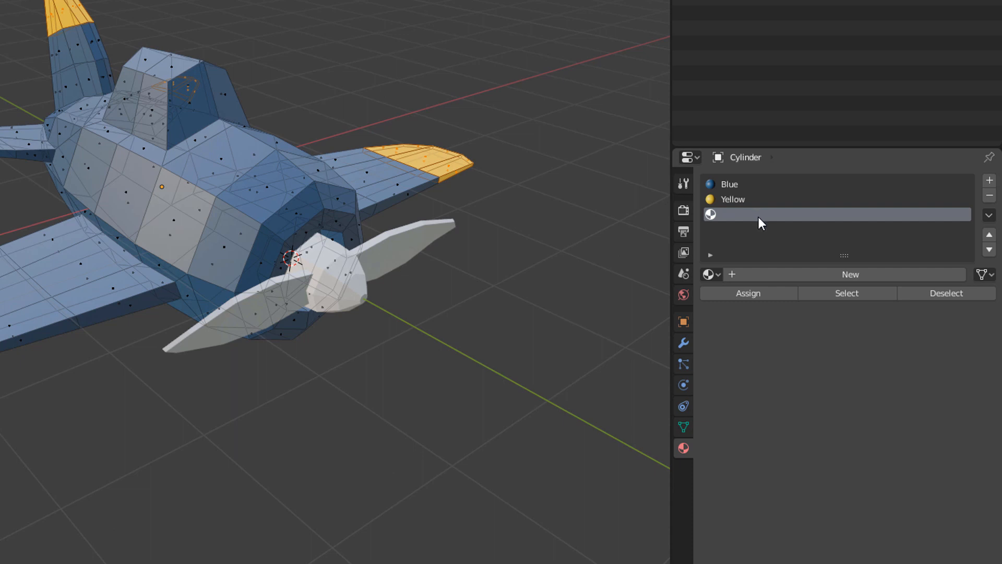
click(835, 277)
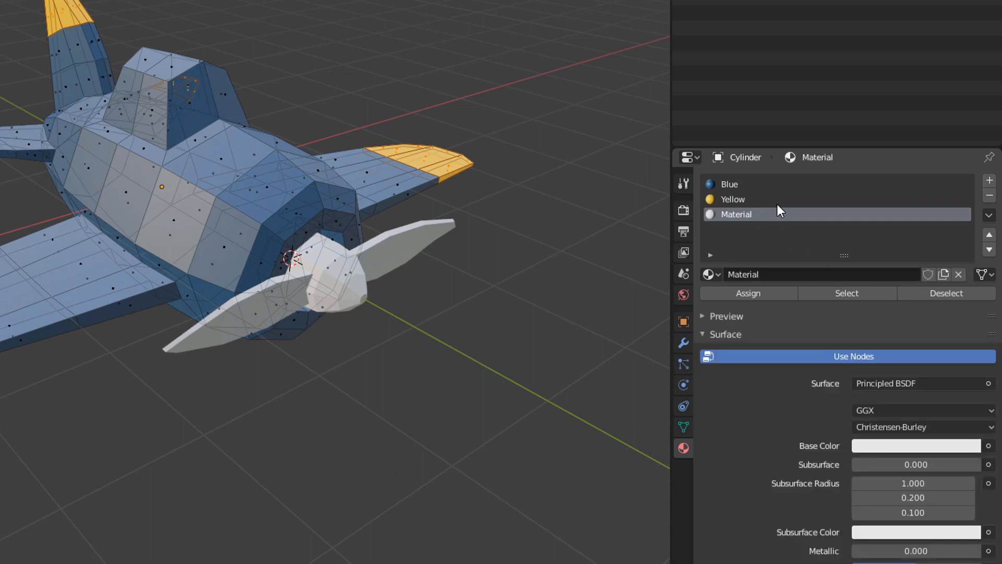
click(768, 269)
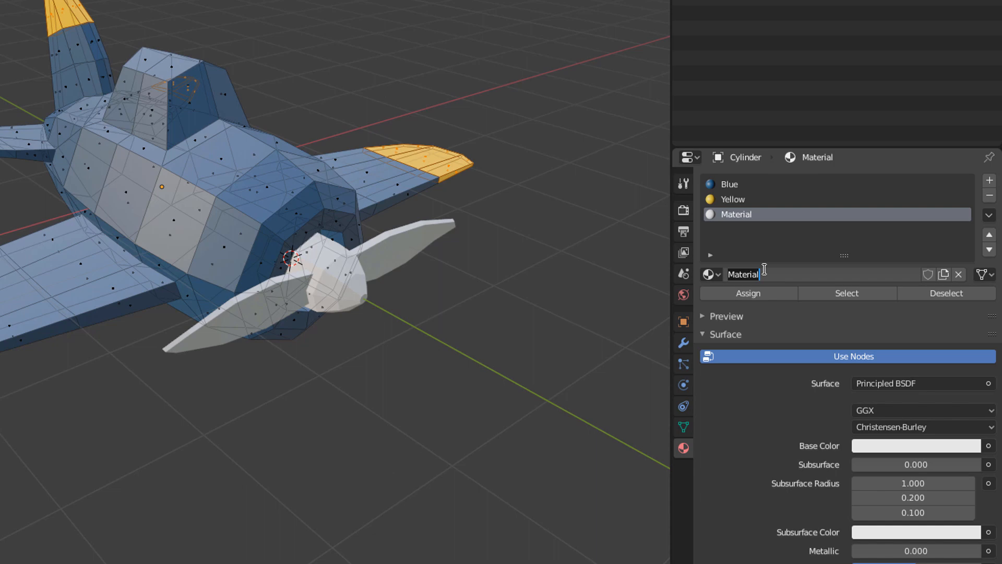
text(Red)
key(Return)
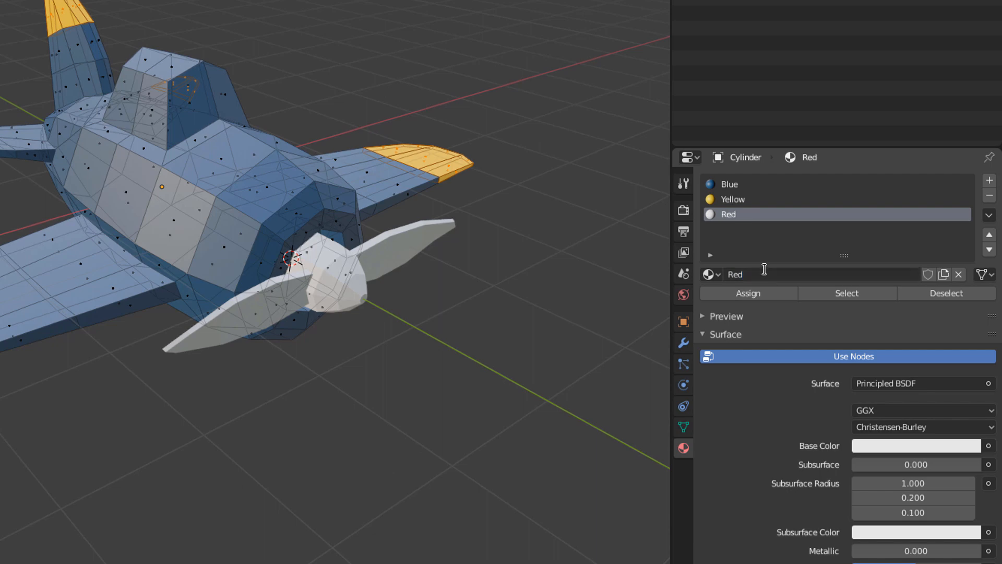
Set the Red material's base color to a saturated orange-red with value 0.780.
click(906, 445)
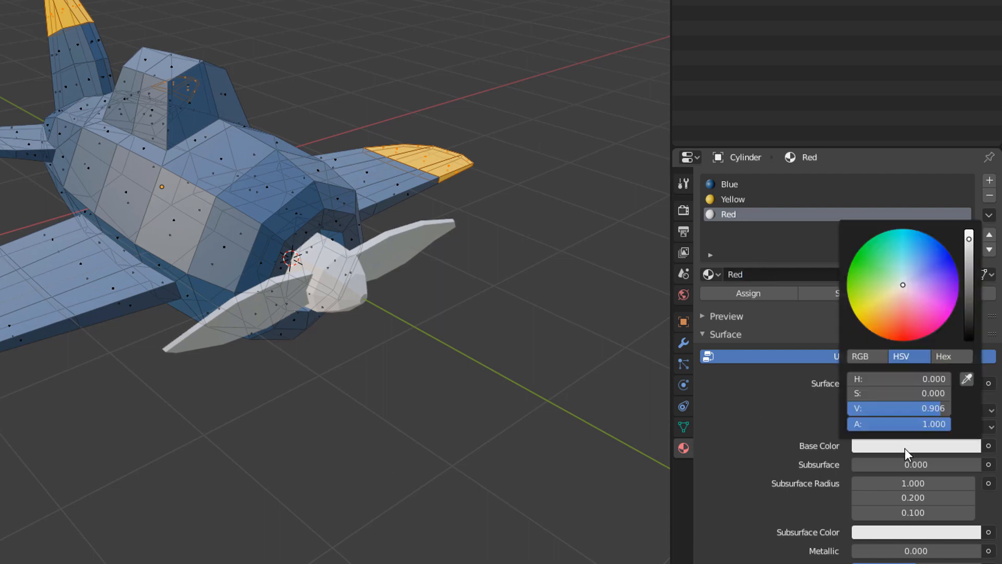
drag(894, 305, 893, 317)
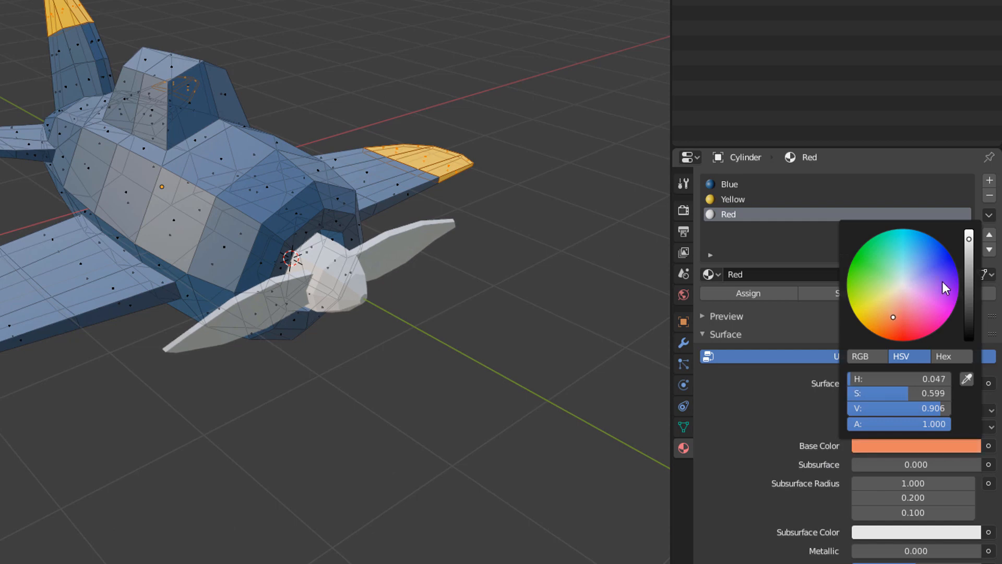
mouse_move(970, 250)
mouse_down()
mouse_move(968, 275)
mouse_move(968, 253)
mouse_up()
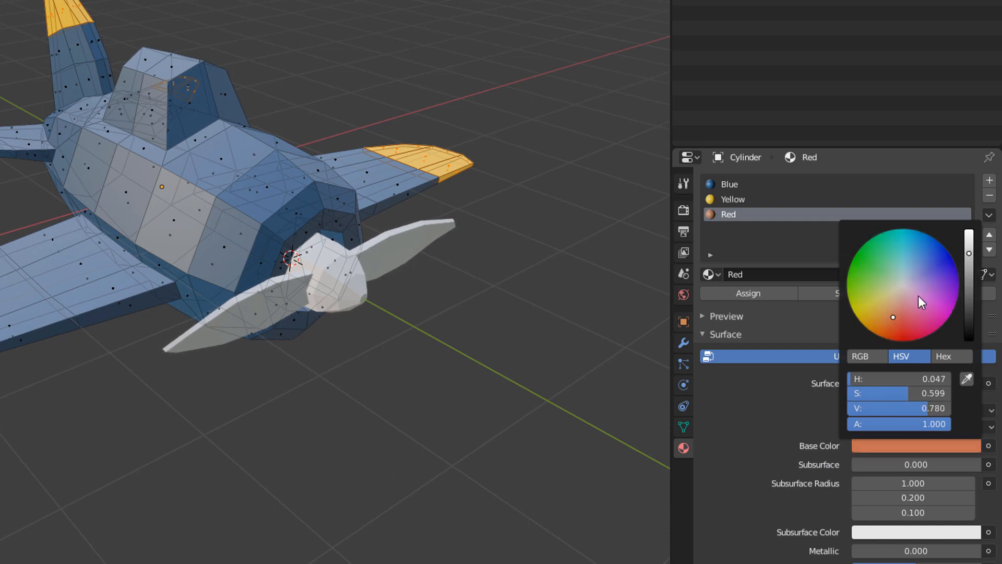
drag(893, 317, 891, 330)
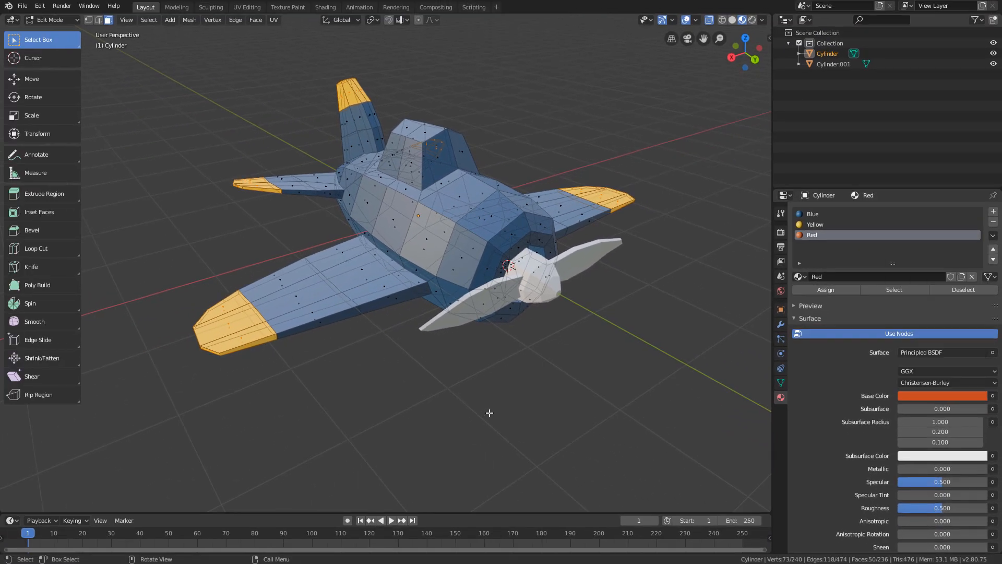
Select all the faces of the engine cowling at the front of the fuselage, around the propeller.
middle_drag(489, 412, 557, 387)
drag(646, 209, 582, 349)
middle_drag(637, 340, 625, 318)
drag(616, 374, 556, 283)
middle_drag(614, 318, 503, 289)
shift+click(221, 197)
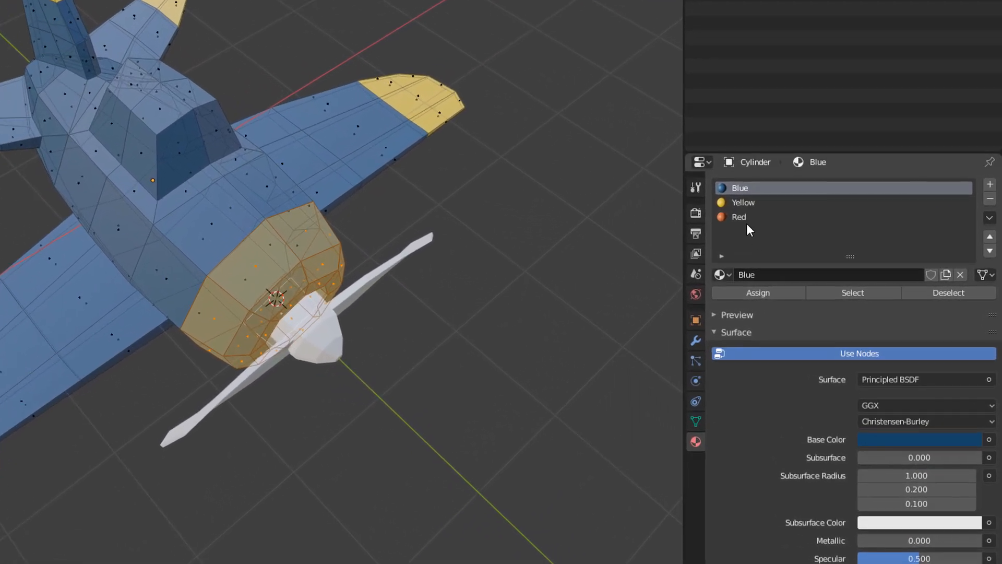
Assign the Red material to the selected cowling faces and clear the selection.
click(737, 217)
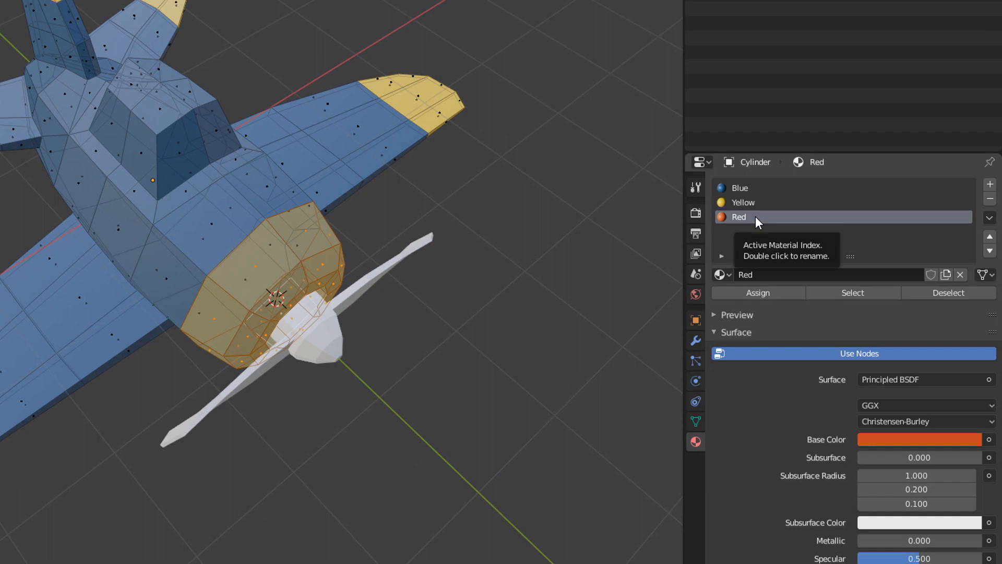
click(759, 292)
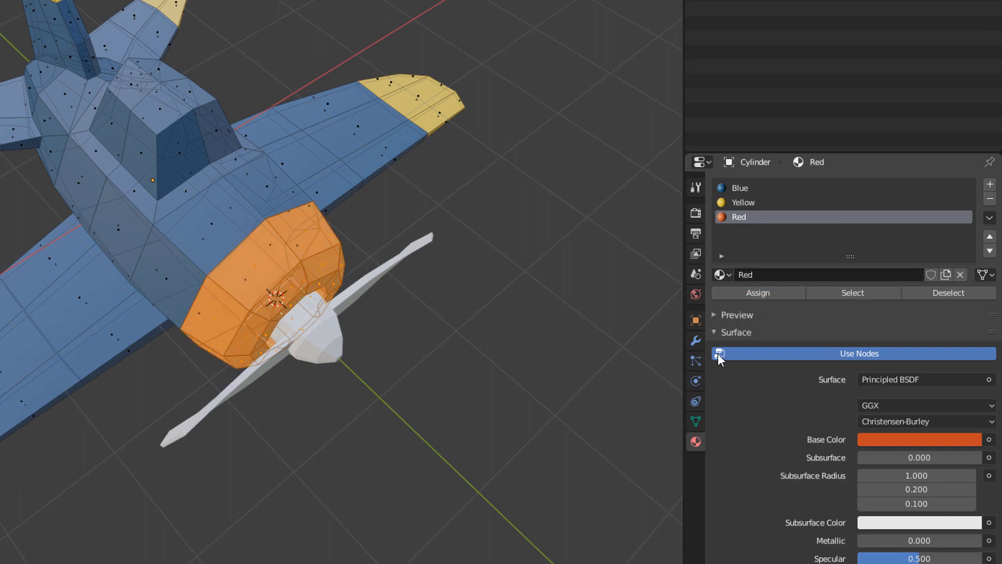
key(alt+a)
middle_drag(420, 373, 436, 357)
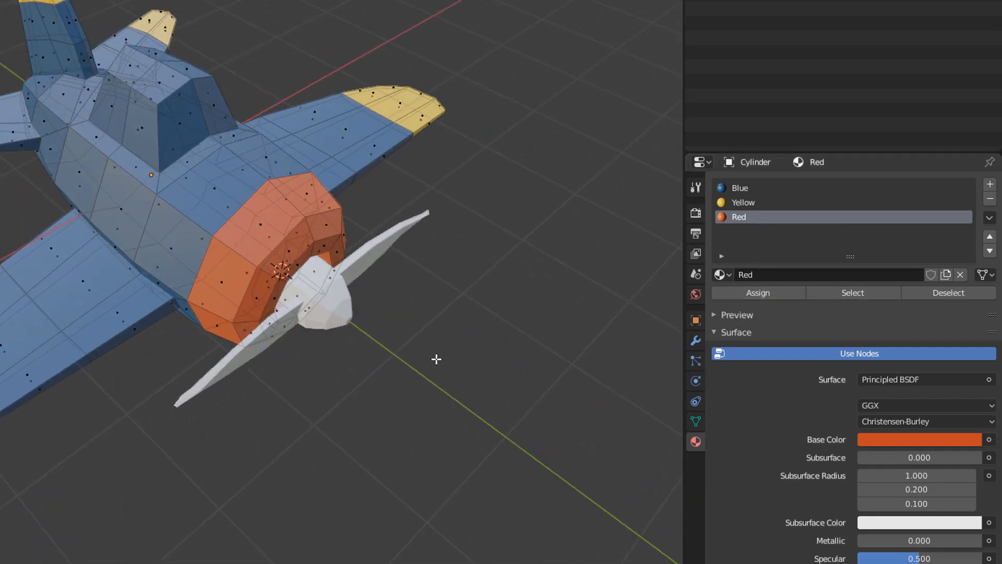
Assign the Red material to the single fuselage side face directly behind the cowling and check it from the side.
click(166, 256)
click(755, 216)
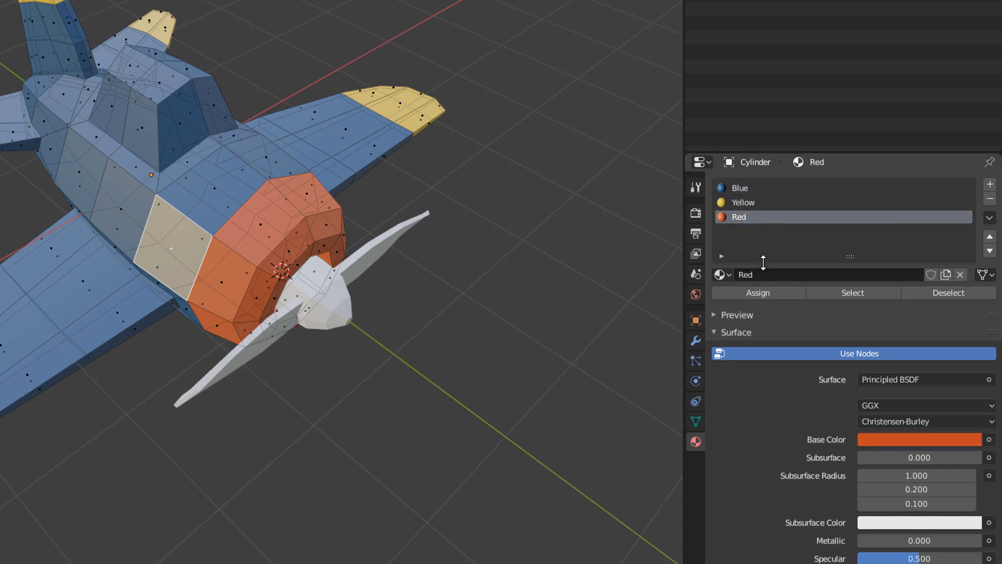
click(771, 296)
key(alt+a)
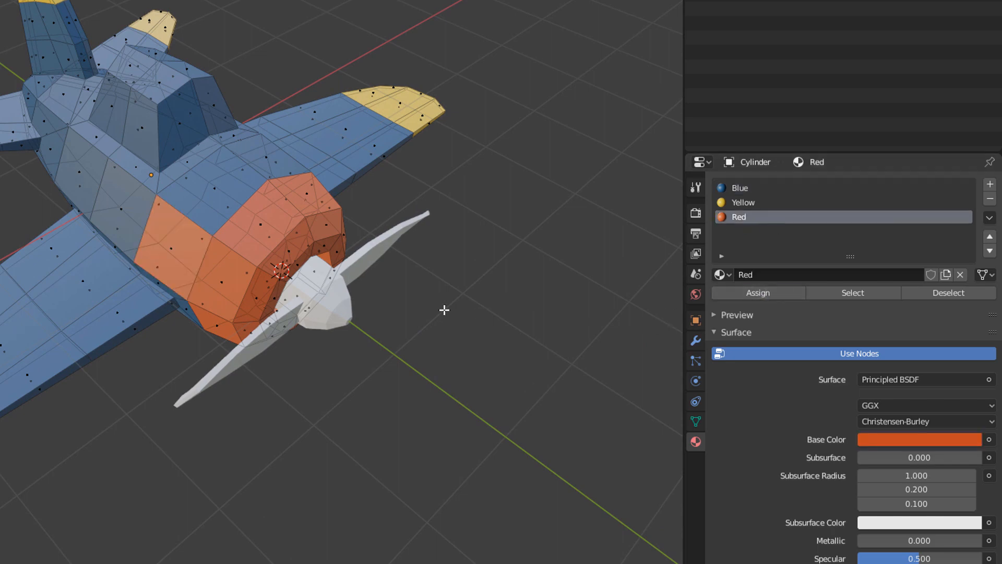
middle_drag(162, 282, 213, 268)
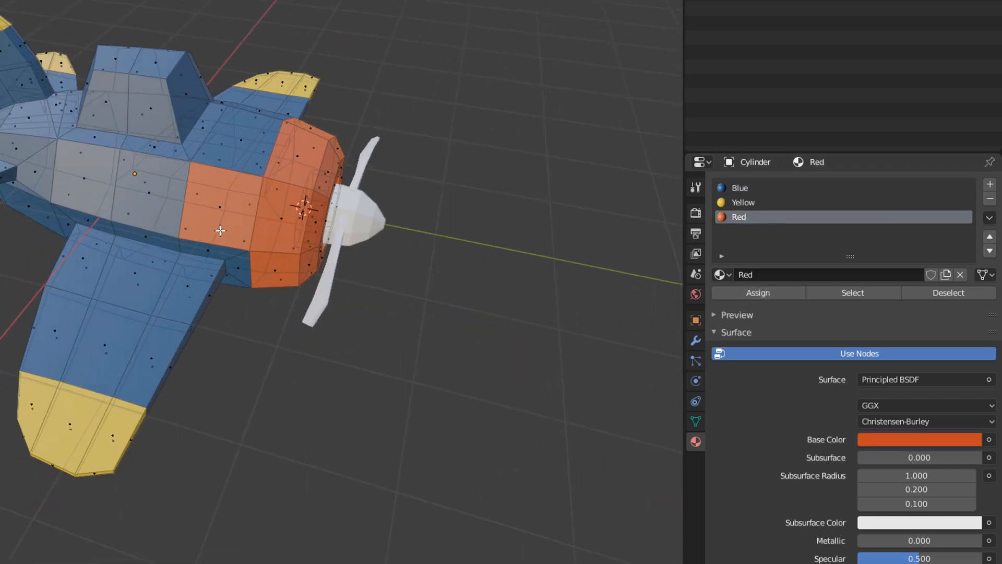
middle_drag(506, 340, 185, 366)
Reassign the Blue material to the red fuselage side face behind the cowling and clear the selection.
click(195, 257)
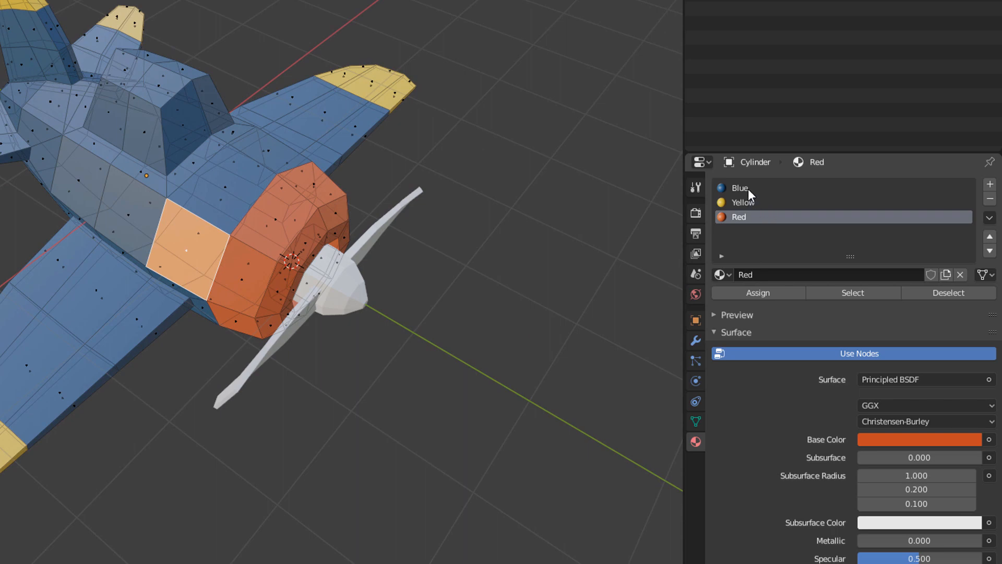
click(730, 188)
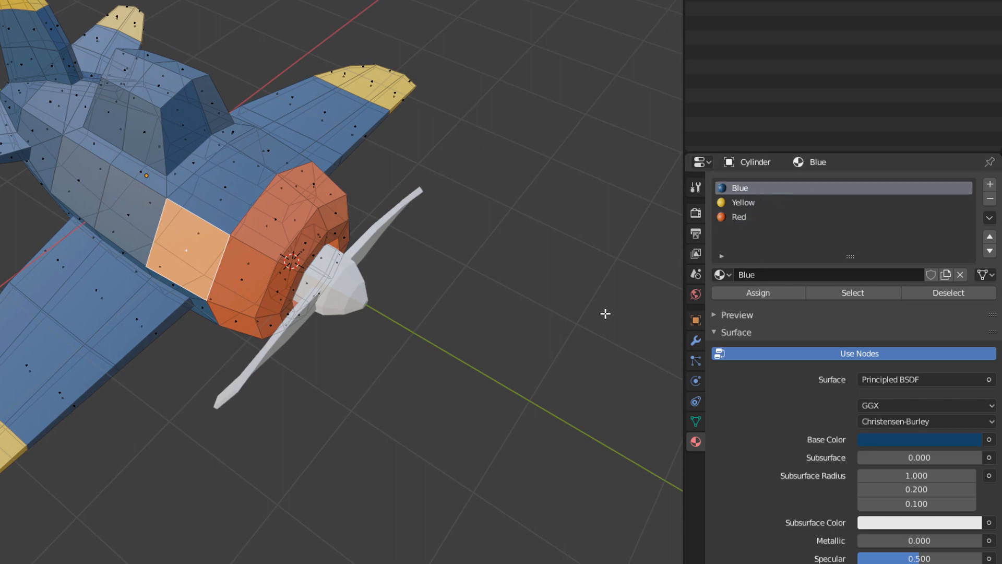
click(751, 292)
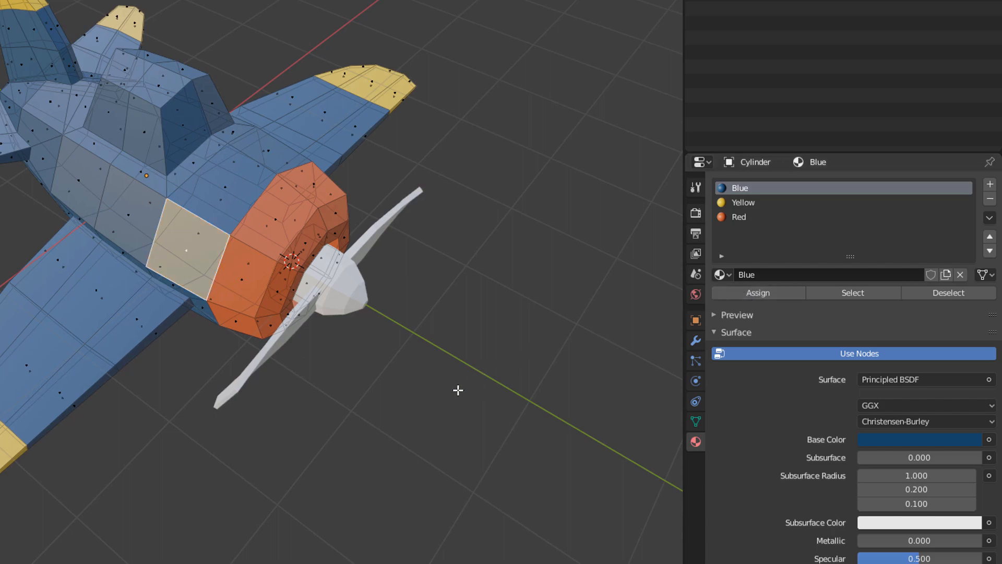
middle_drag(457, 390, 406, 371)
key(alt+a)
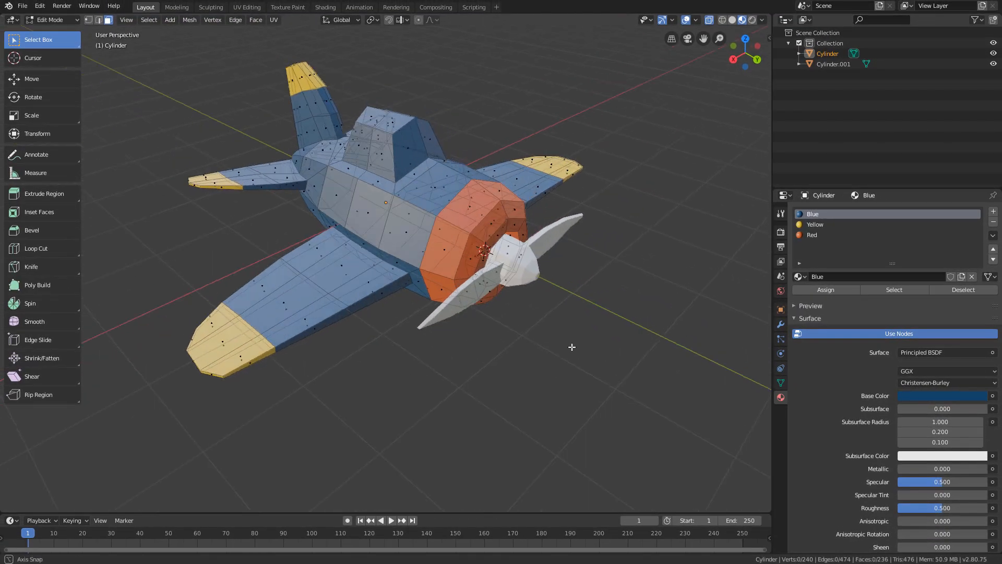
mouse_move(572, 347)
middle_down()
mouse_move(539, 349)
mouse_move(588, 341)
middle_up()
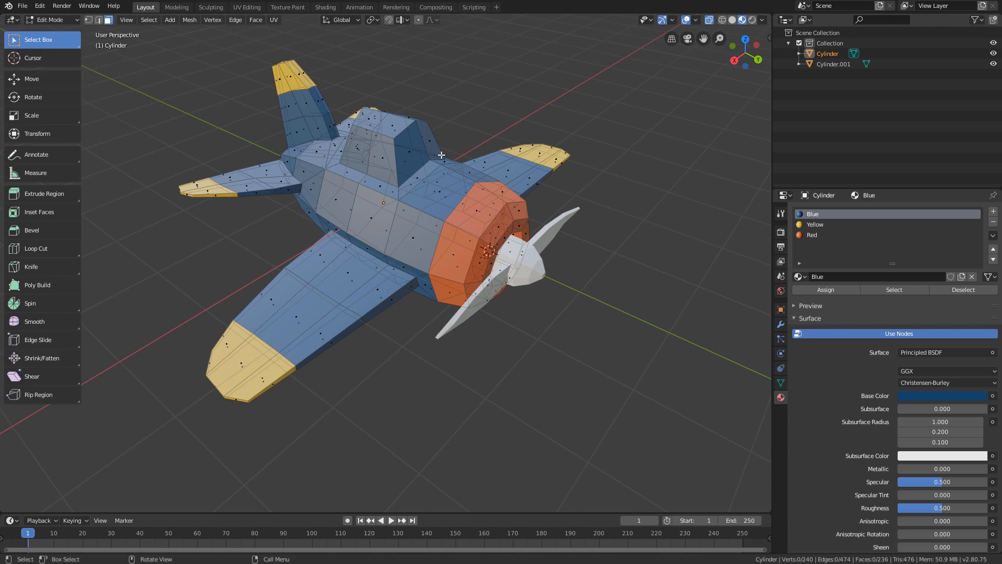
middle_drag(441, 155, 464, 103)
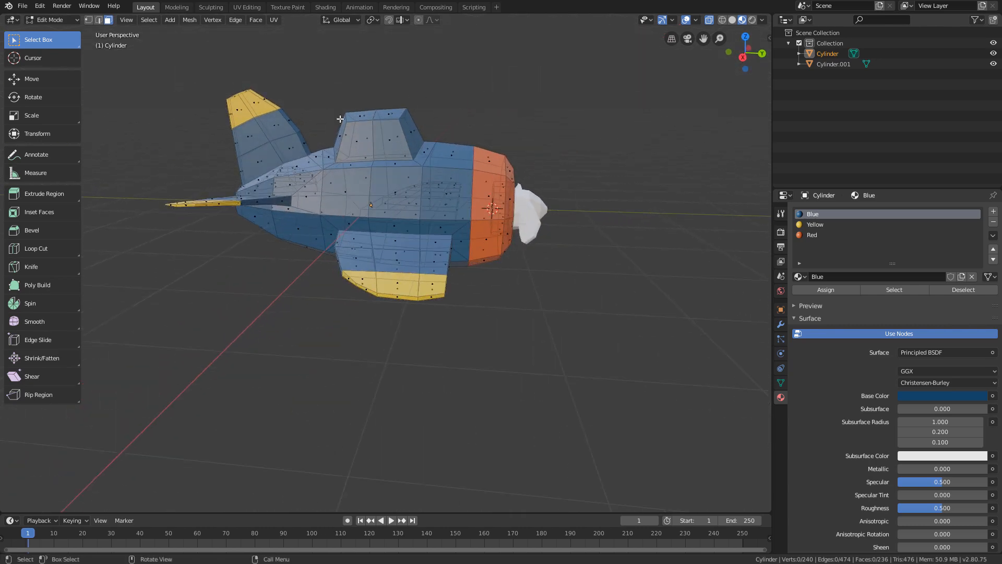
middle_drag(450, 148, 450, 118)
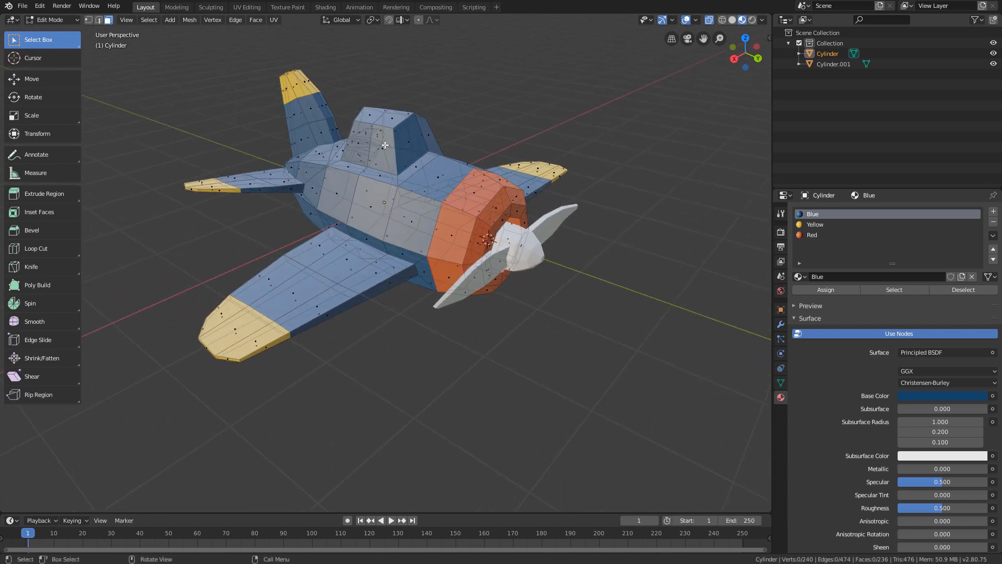
middle_drag(384, 145, 310, 139)
middle_drag(498, 111, 438, 146)
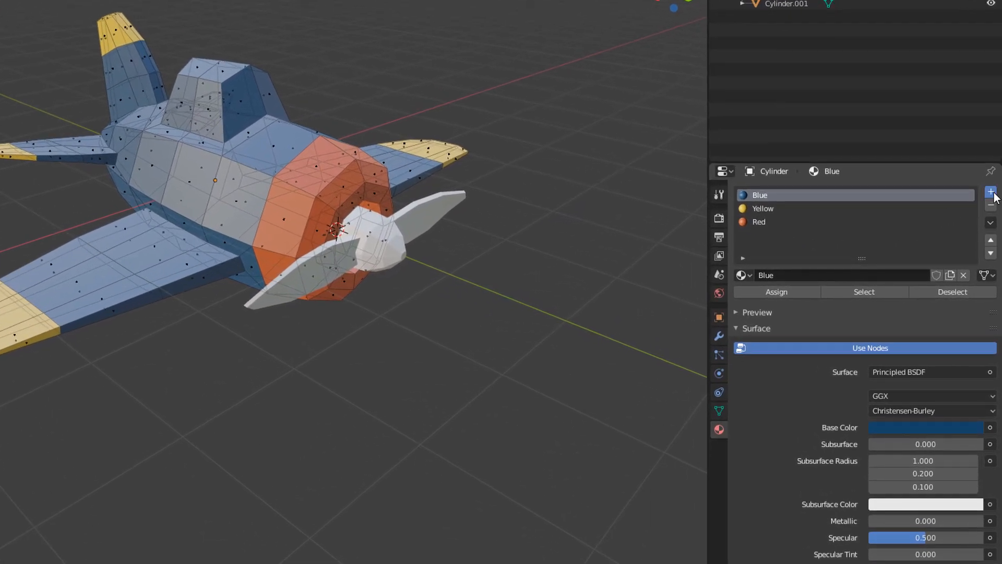
Add a fourth material slot with a new material named Gray and darken its base color to a dark gray.
click(991, 192)
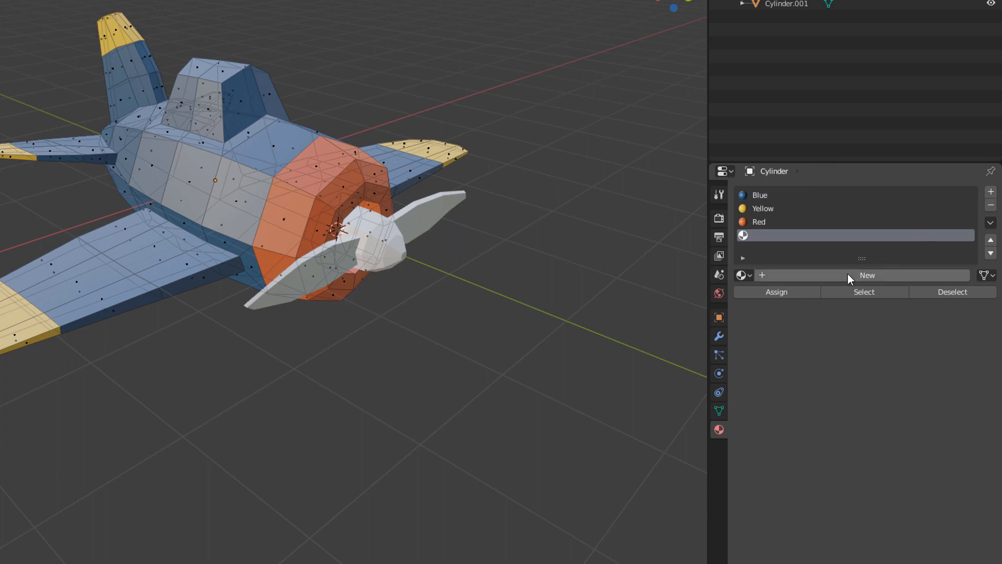
click(859, 276)
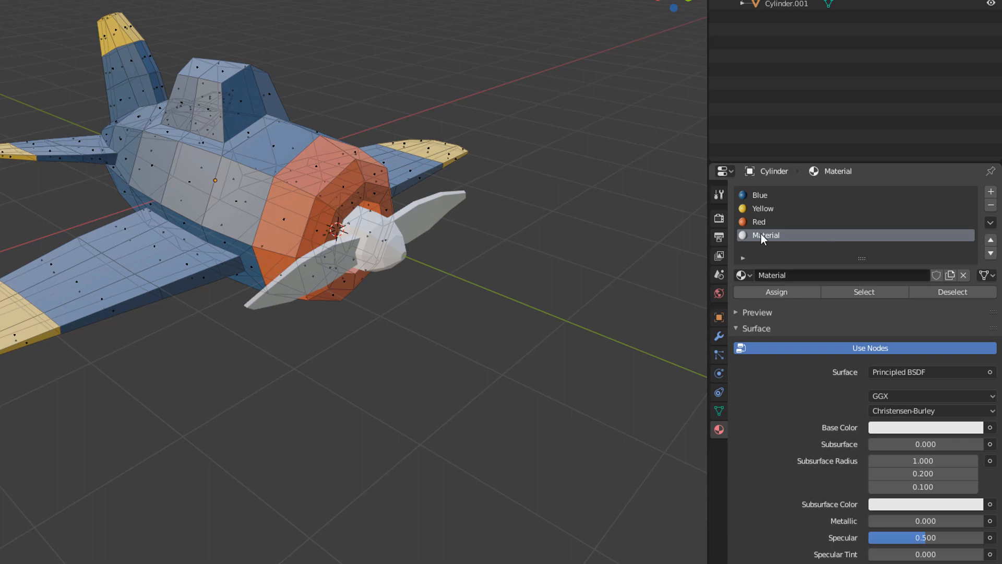
click(800, 272)
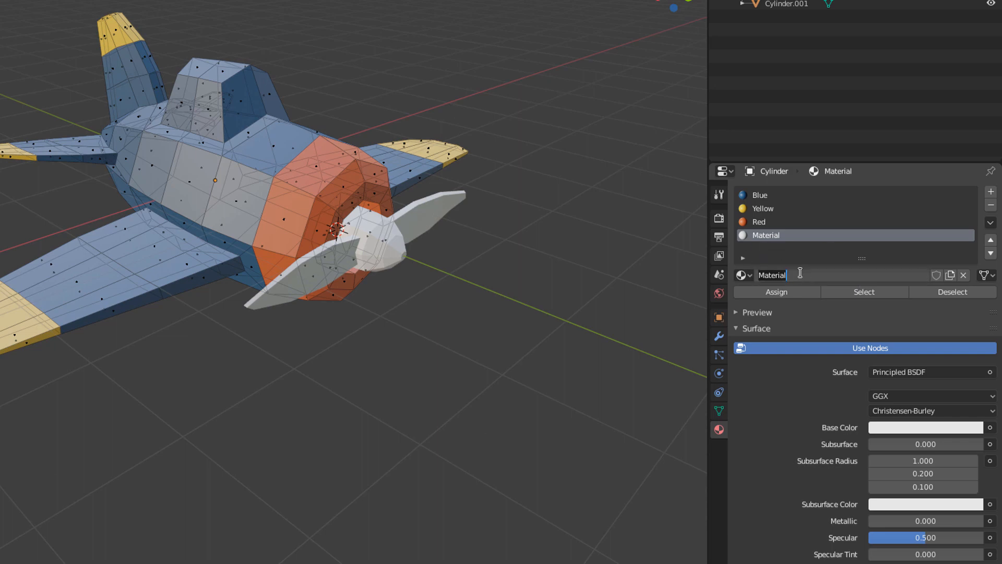
text(Gray)
key(Return)
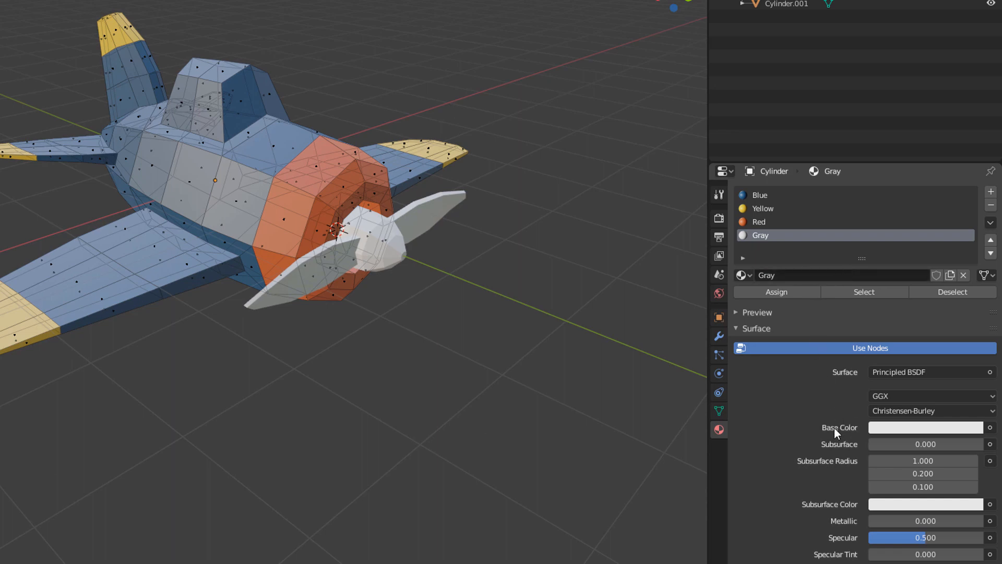
click(897, 428)
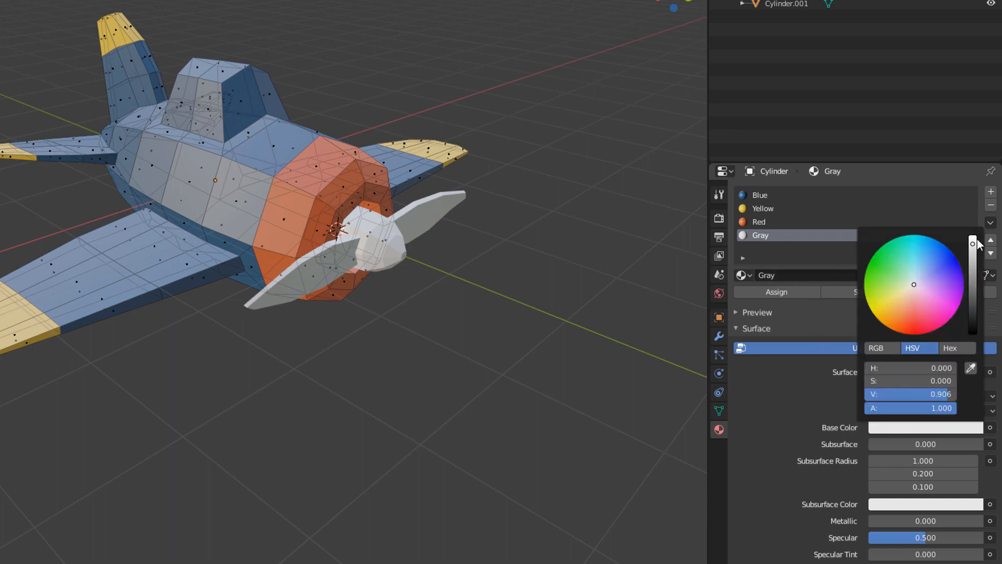
drag(972, 246, 973, 311)
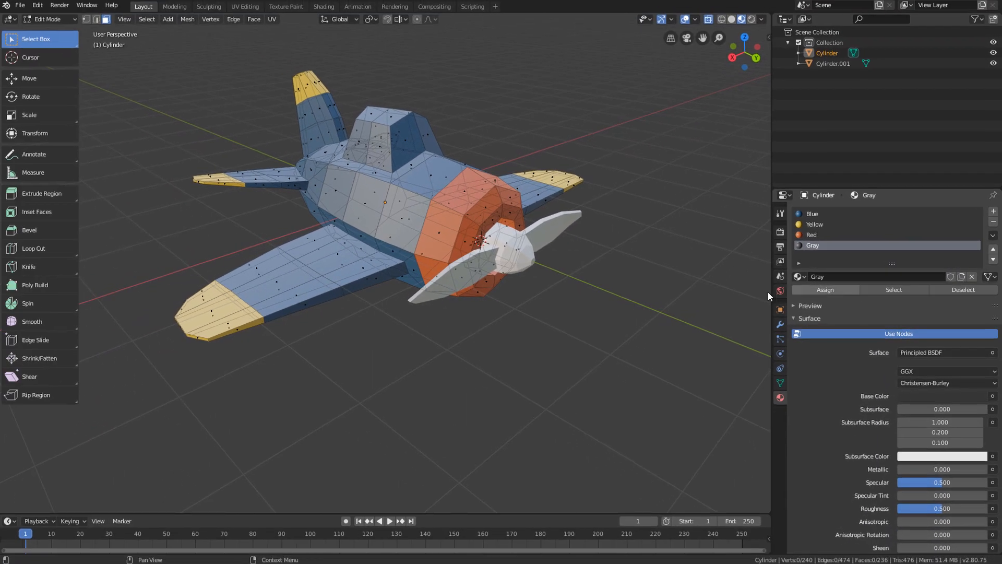
Select the loop of side faces around the cockpit canopy and add the canopy's roof faces to the selection.
mouse_move(395, 152)
middle_down()
mouse_move(375, 148)
mouse_move(396, 144)
middle_up()
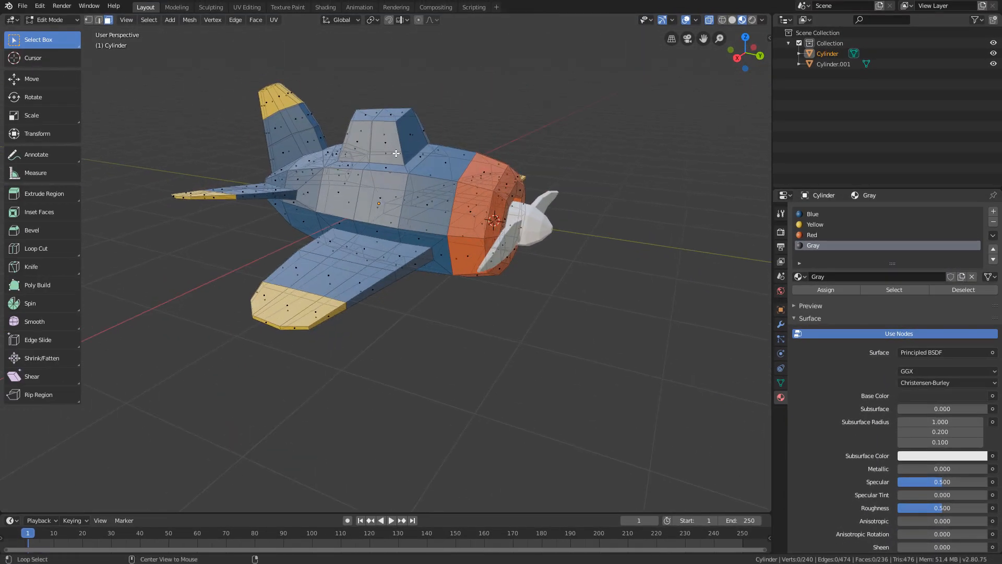
alt+click(403, 140)
middle_drag(403, 140, 262, 138)
middle_drag(406, 167, 494, 239)
scroll(473, 158, up, 2)
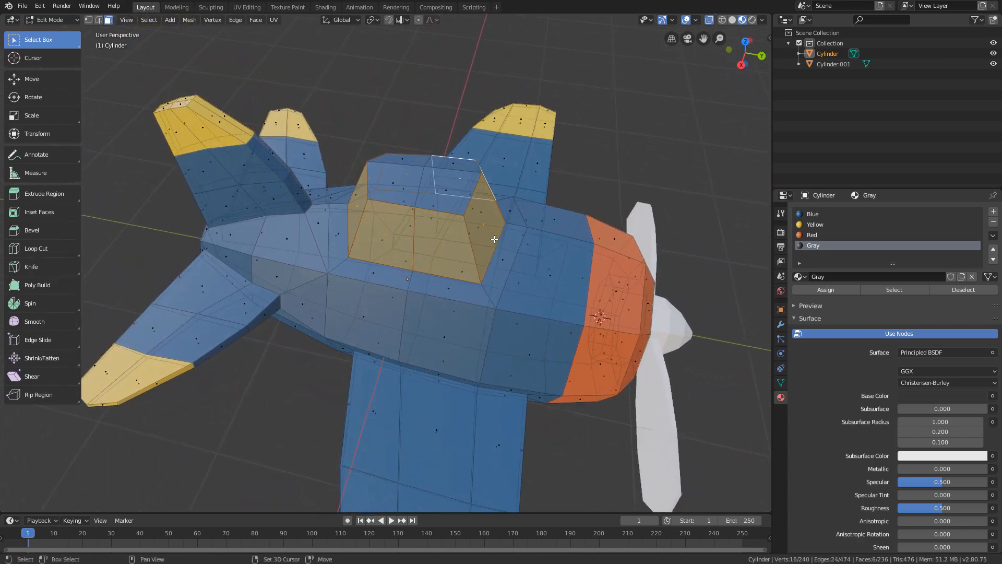
shift+click(448, 203)
shift+click(398, 184)
shift+click(406, 162)
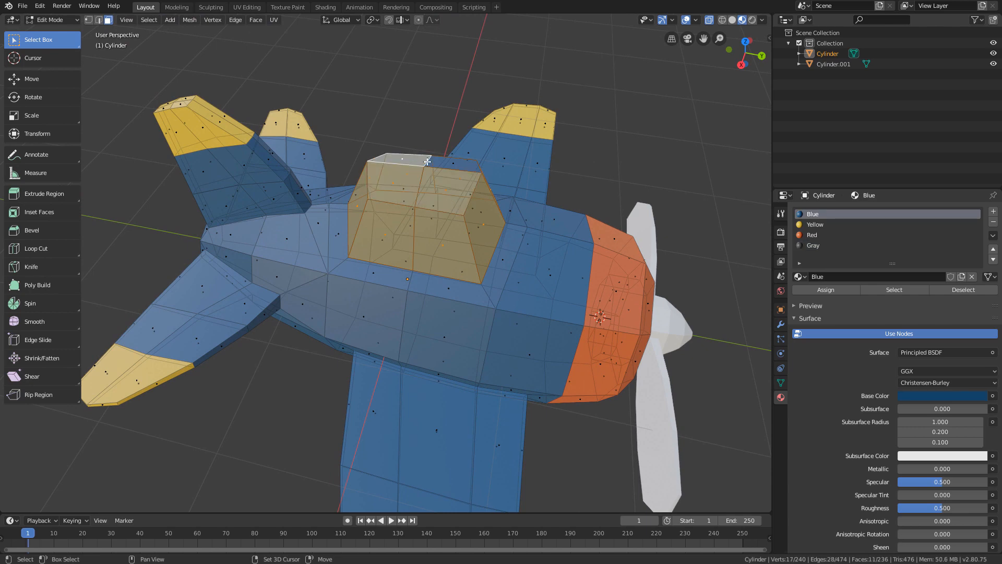
shift+click(440, 165)
scroll(439, 165, down, 4)
middle_drag(440, 165, 479, 208)
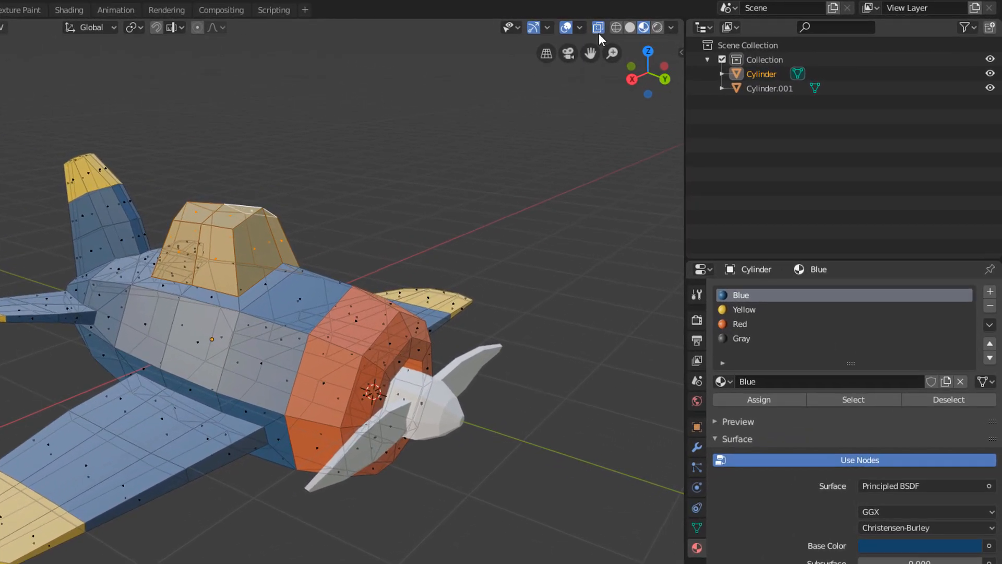
Turn off X-ray display and assign the Gray material to the selected cockpit canopy faces.
click(597, 27)
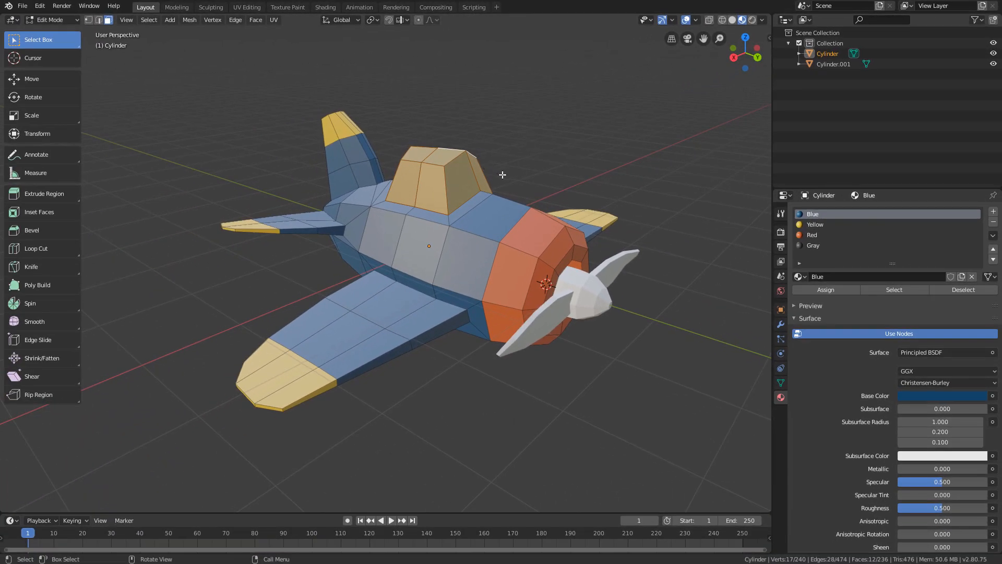
click(835, 245)
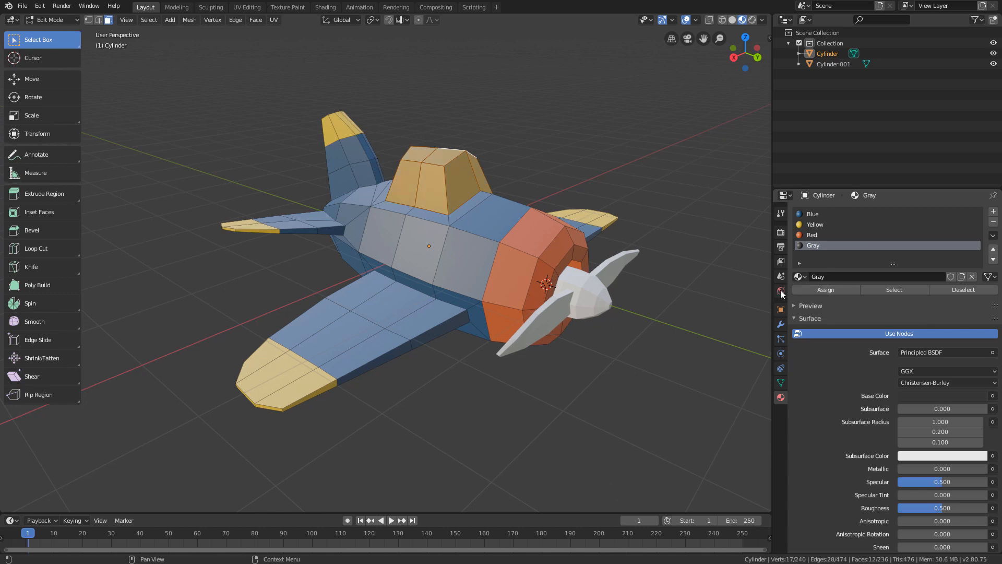
middle_drag(674, 277, 601, 260)
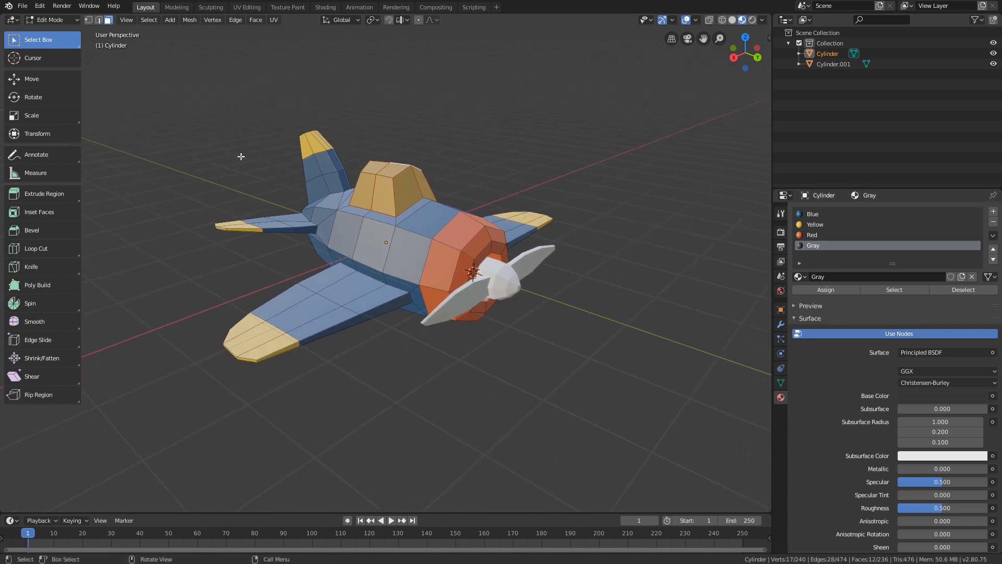
Switch to Object Mode and view the colored airplane body up close.
click(64, 20)
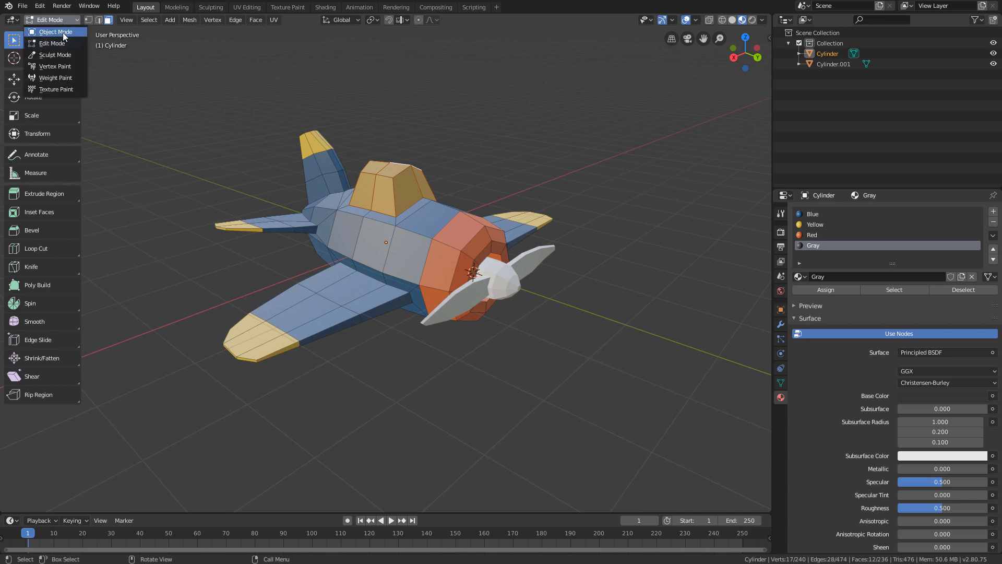
click(62, 32)
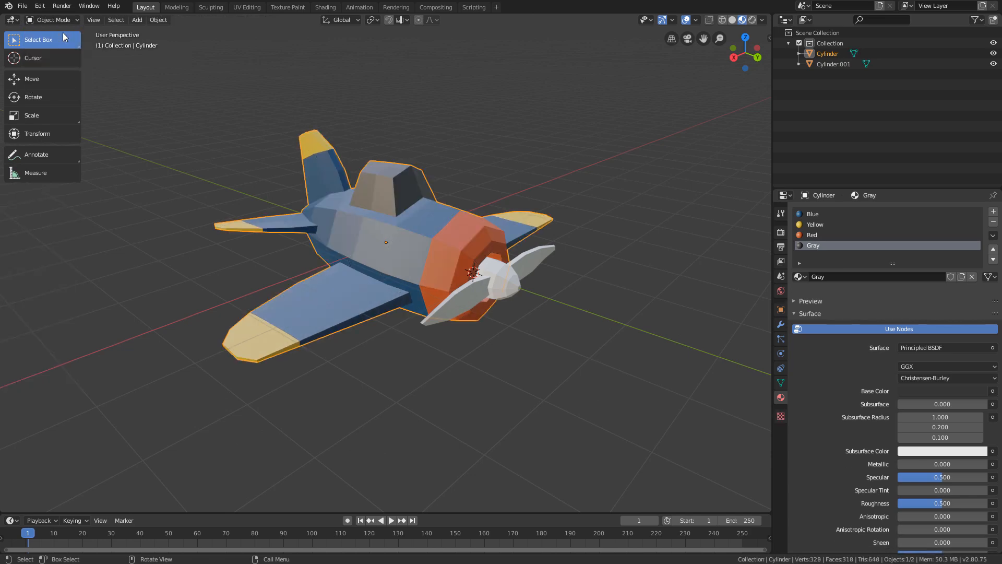
click(416, 229)
middle_drag(490, 239, 467, 242)
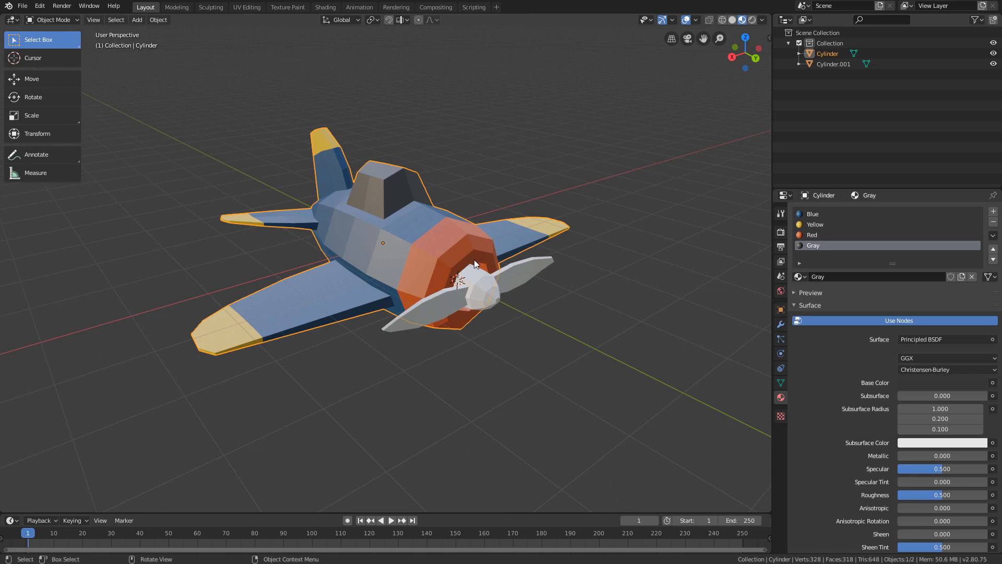
scroll(474, 259, up, 2)
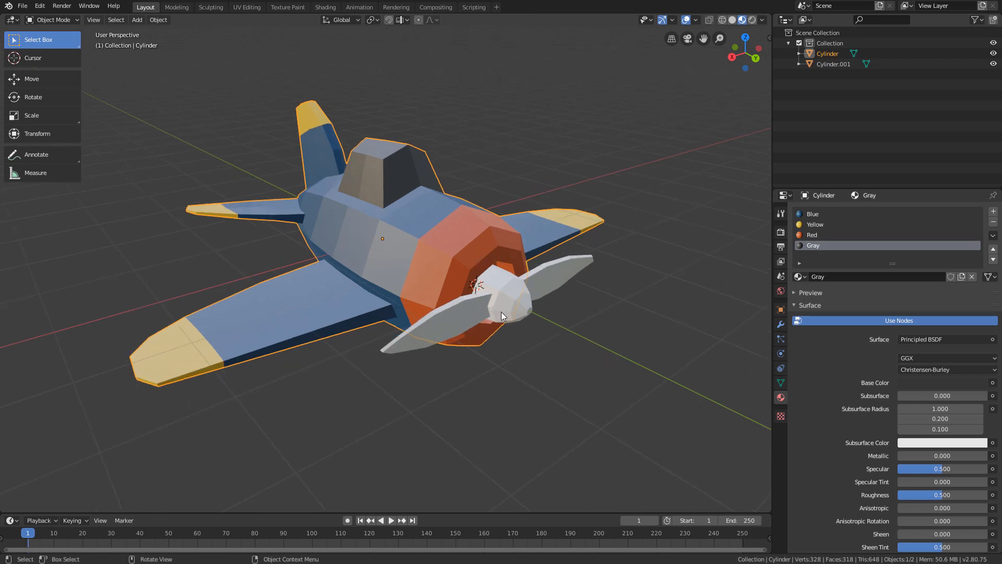
Compare the material slots of the propeller object with those of the airplane body by selecting each.
click(532, 311)
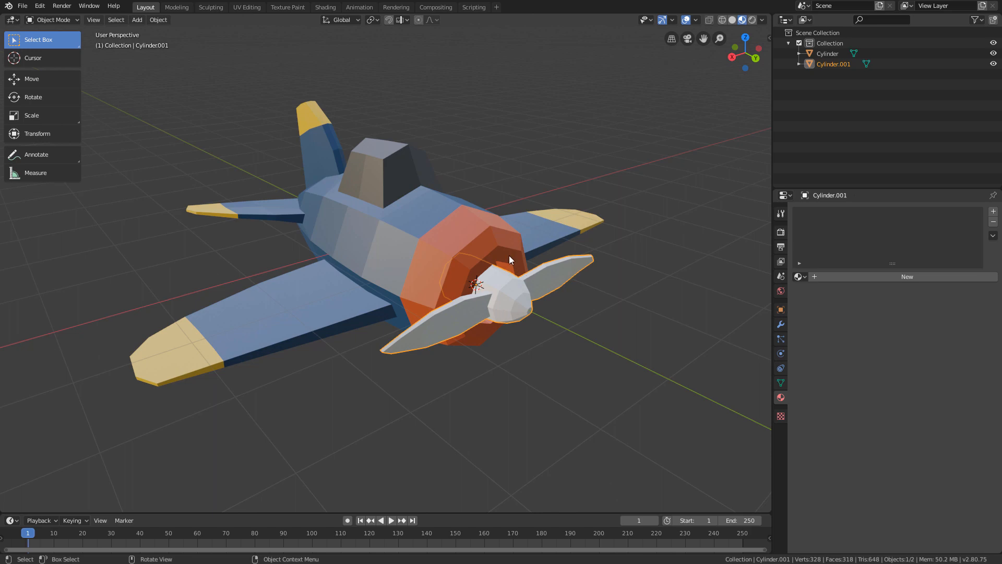
click(564, 343)
click(496, 285)
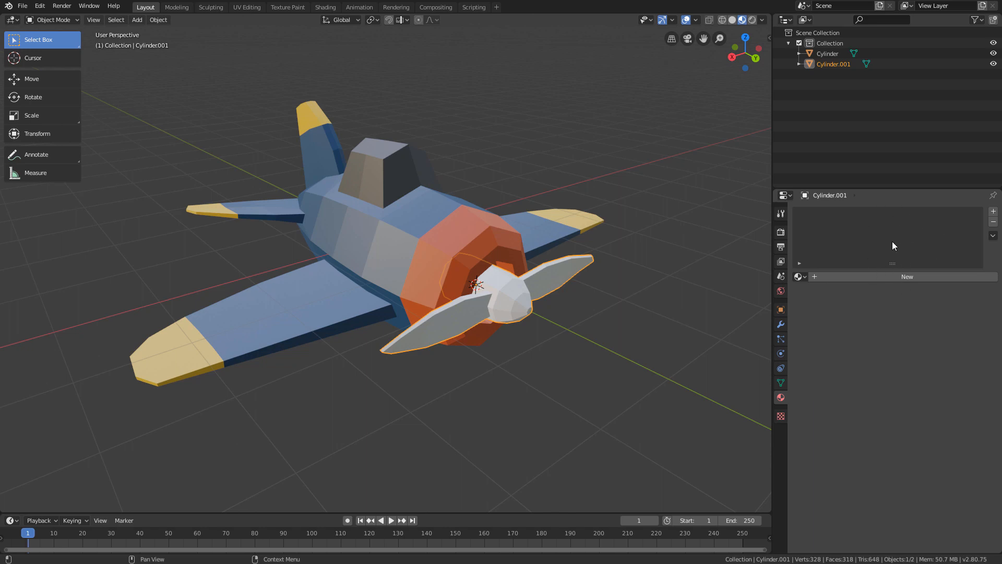
click(489, 227)
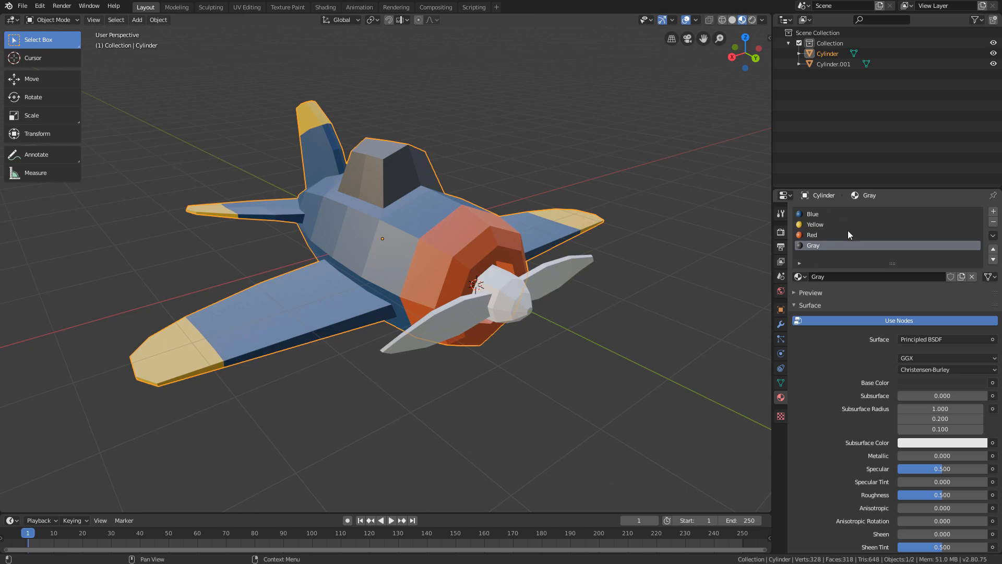
Select the propeller object and link the existing Red material to it.
click(563, 269)
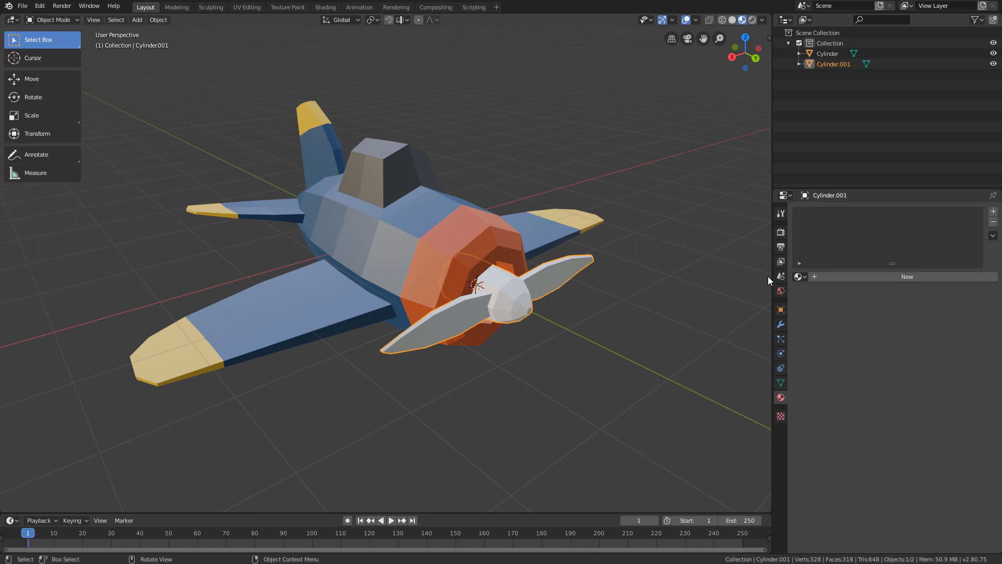
click(802, 276)
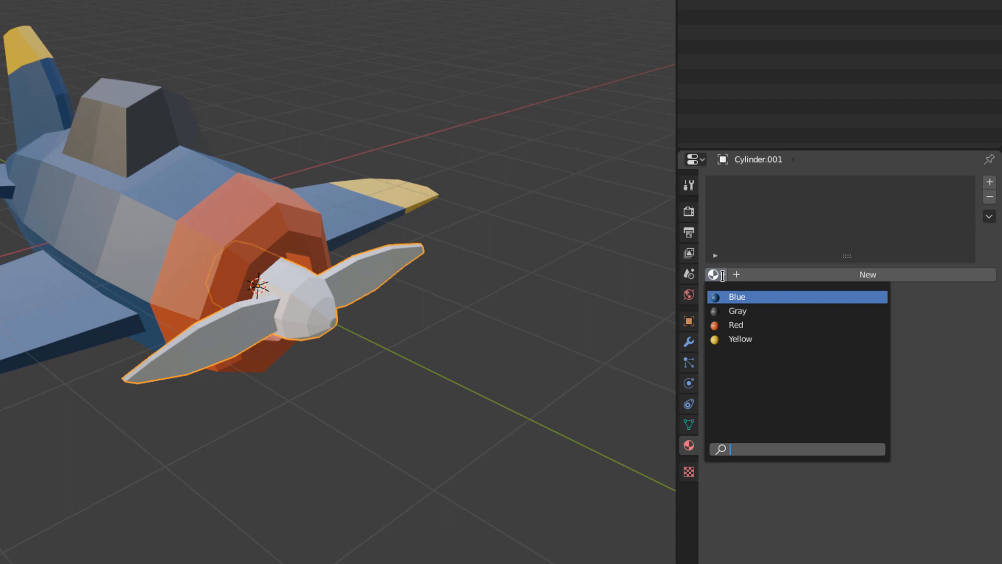
key(Down)
key(Down)
key(Return)
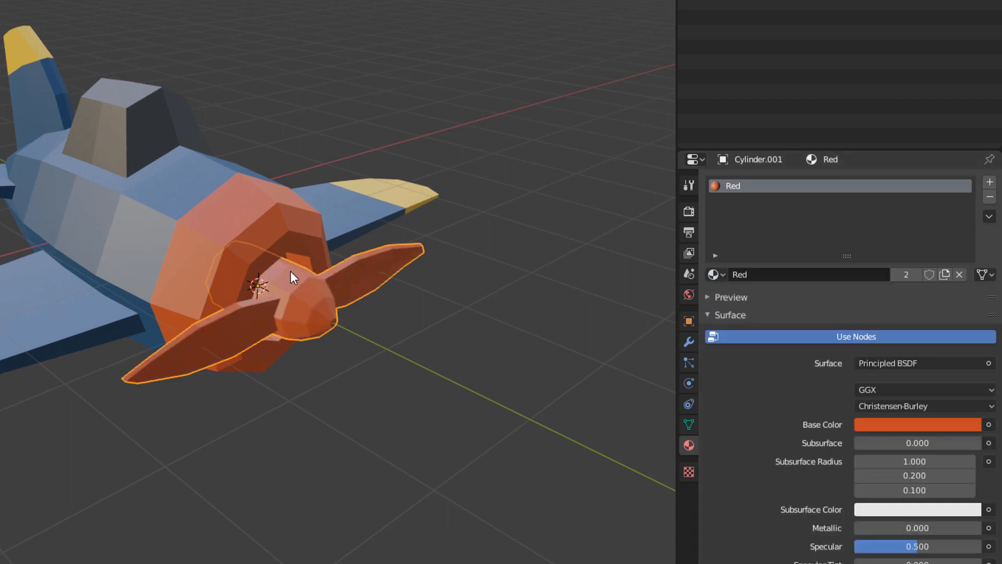
Try the existing Gray material on the propeller, followed by the Blue one.
click(716, 275)
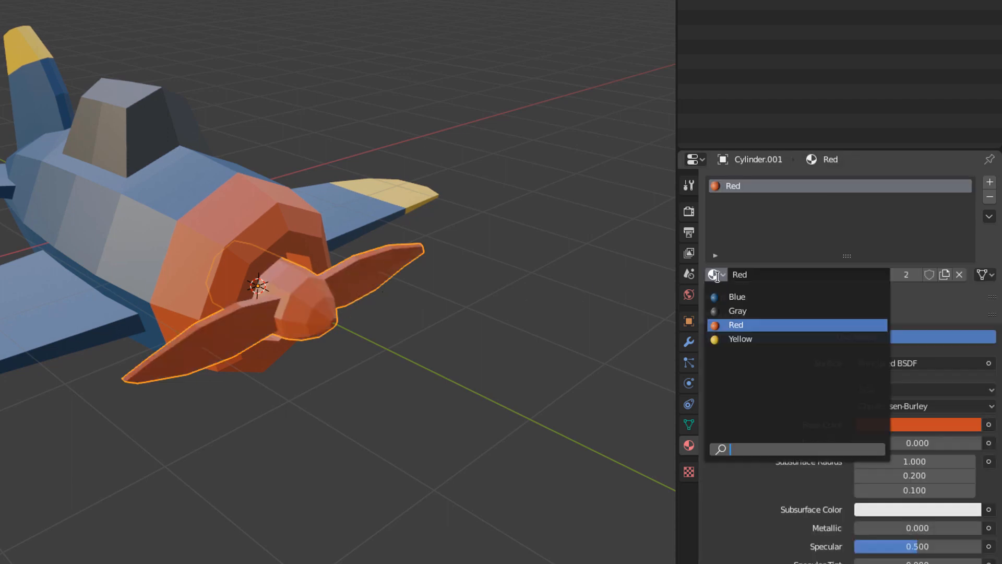
click(730, 310)
click(719, 276)
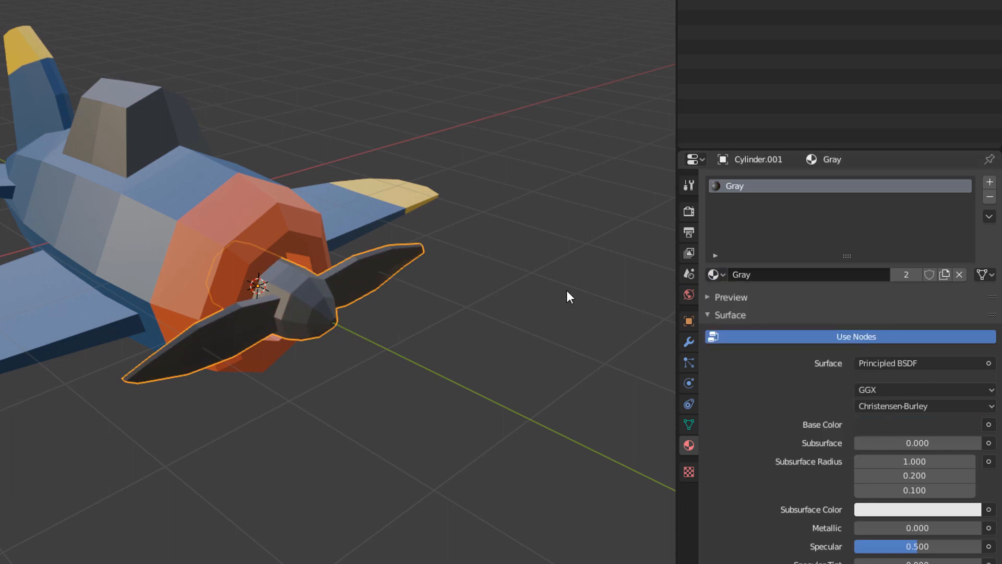
click(718, 274)
click(727, 293)
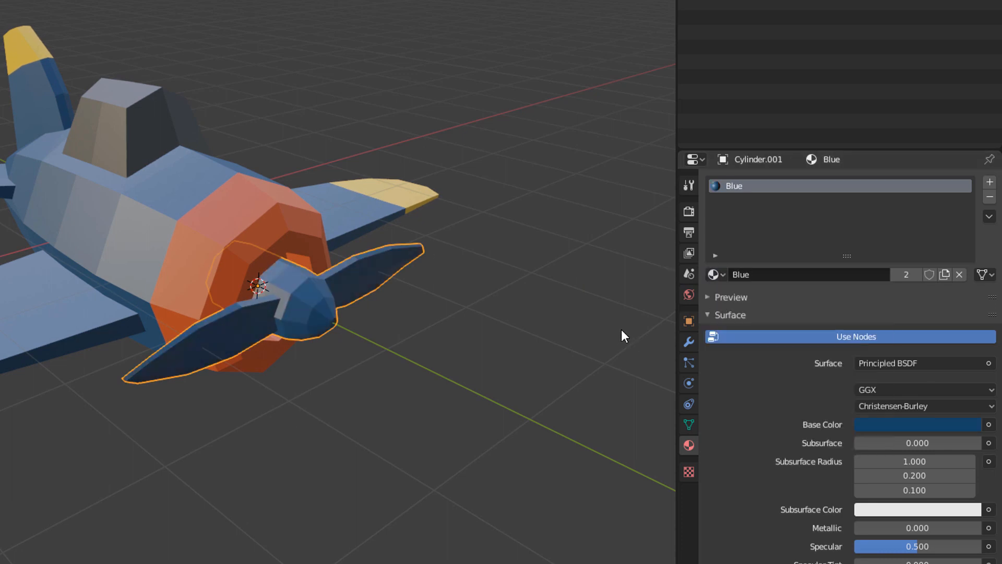
Set the propeller's material to Gray and check it on the model from several angles.
click(715, 274)
click(731, 309)
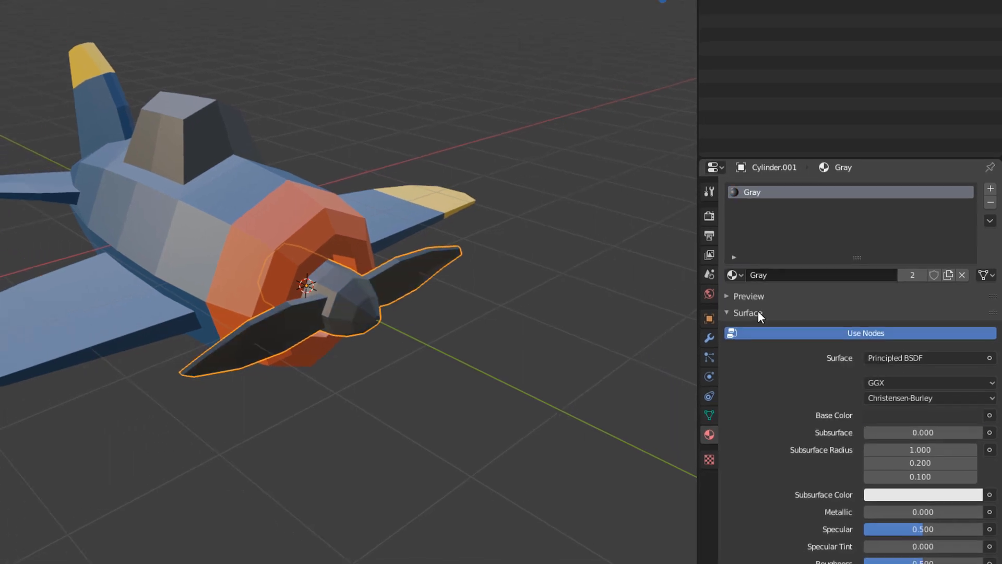
mouse_move(567, 287)
middle_down()
mouse_move(517, 274)
mouse_move(556, 271)
middle_up()
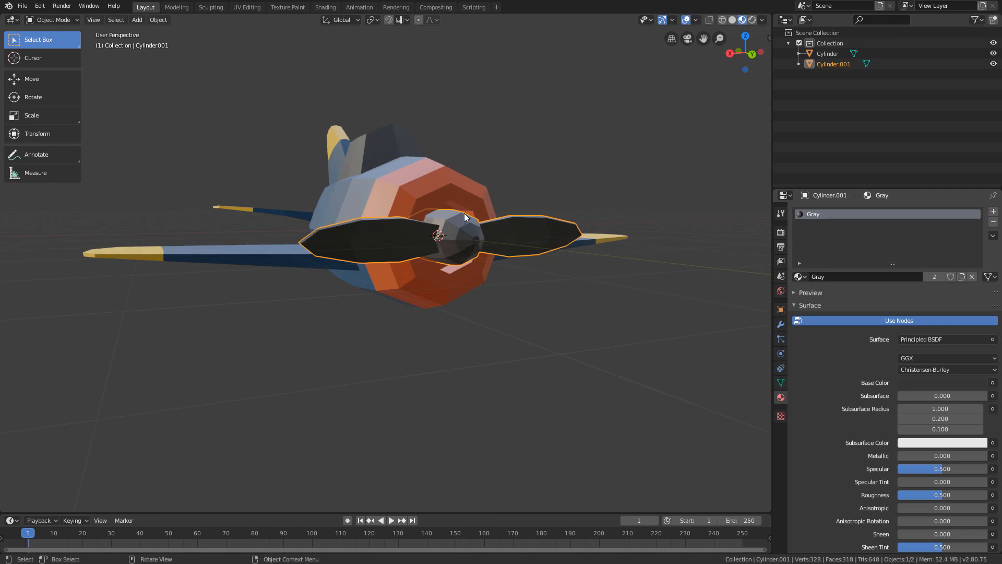
middle_drag(495, 257, 543, 259)
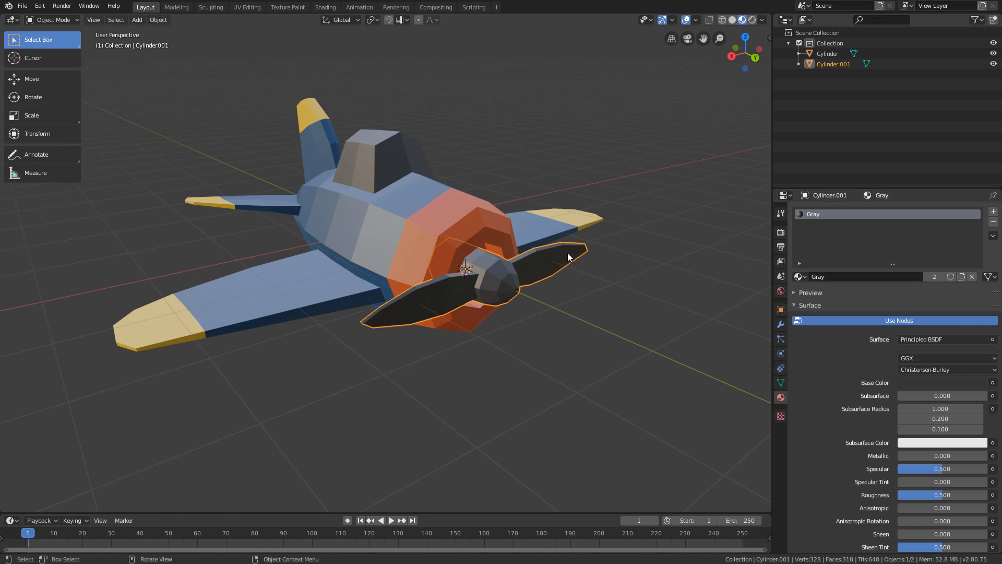
middle_drag(564, 255, 556, 293)
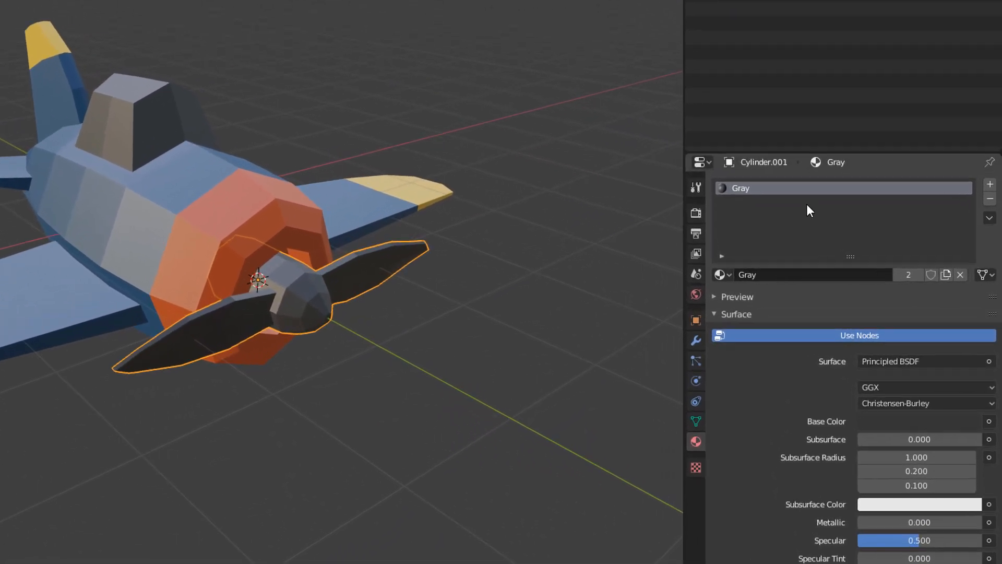
Add a second material slot to the propeller and link the existing Yellow material to it.
click(990, 184)
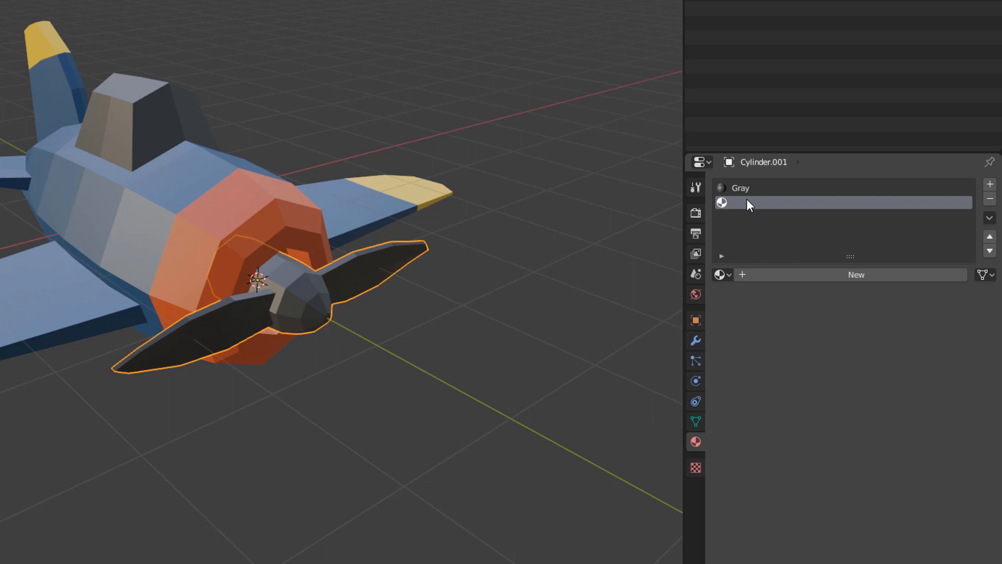
click(726, 275)
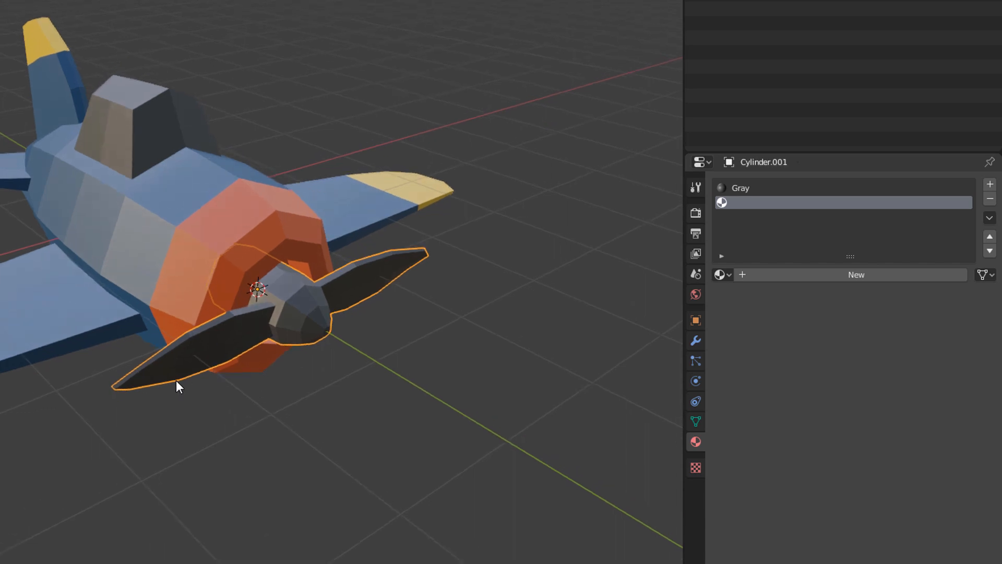
middle_drag(161, 381, 54, 383)
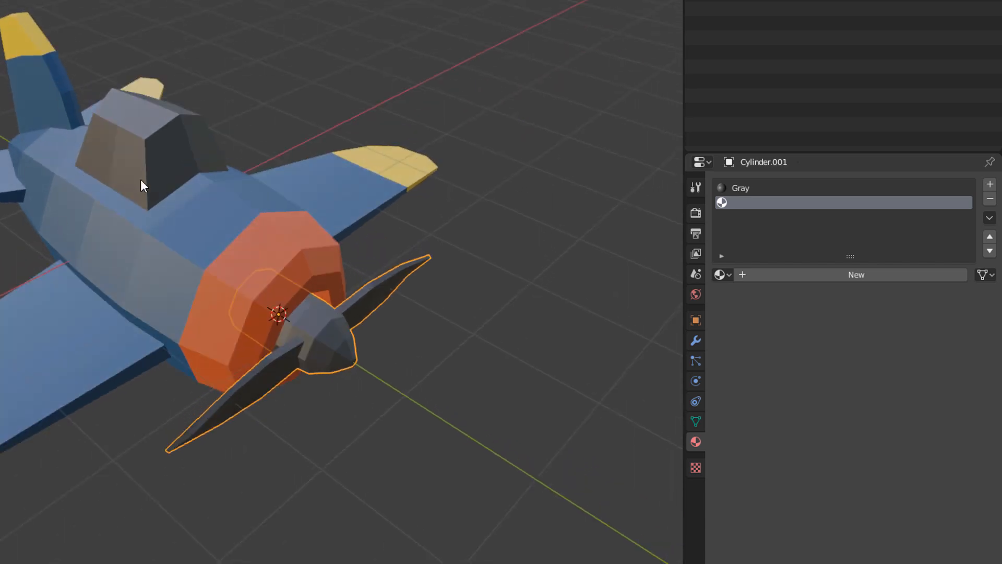
middle_drag(141, 180, 134, 152)
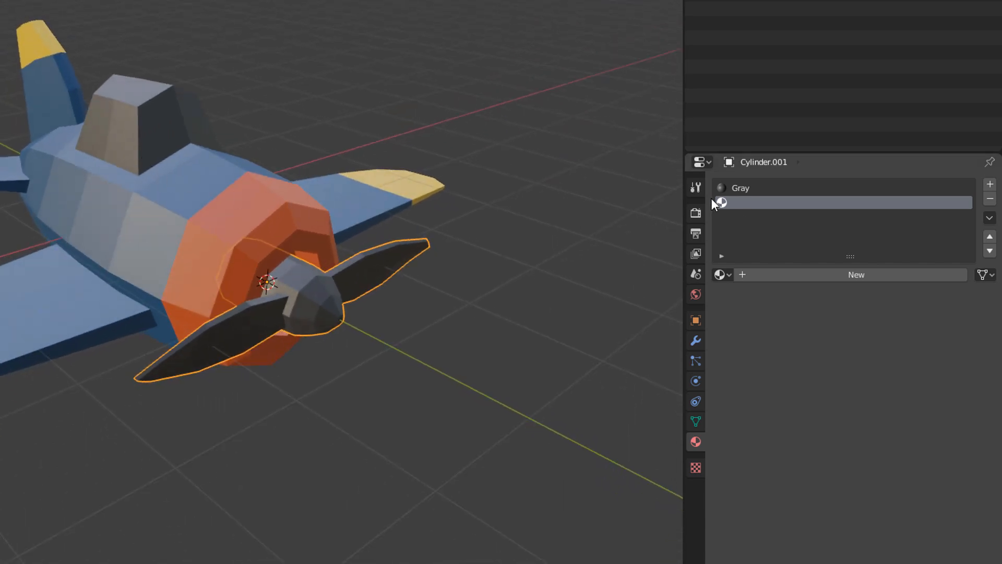
click(725, 275)
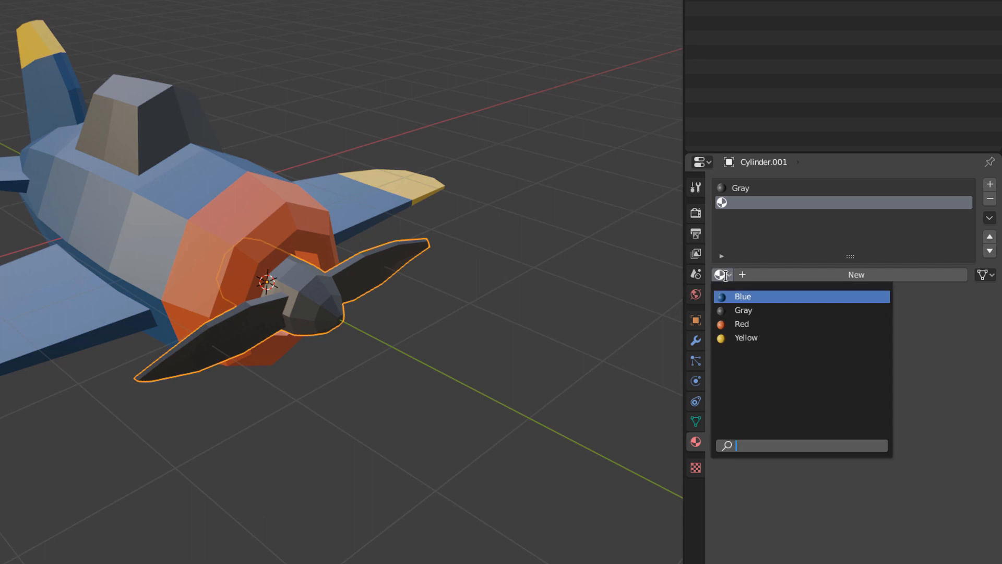
click(748, 338)
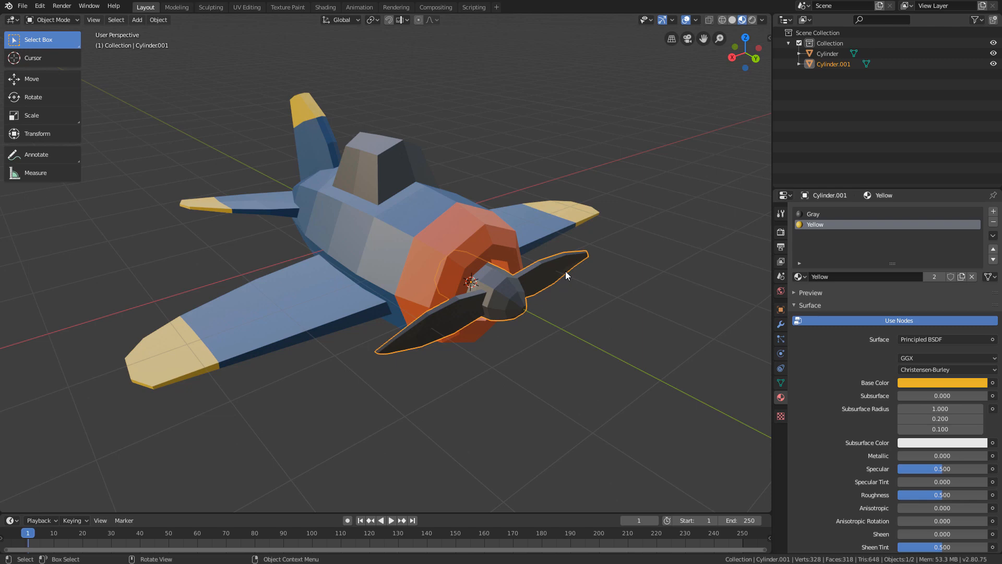
Enter Edit Mode on the propeller, turn on X-ray display and box-select the faces at both blade tips.
click(70, 21)
click(68, 44)
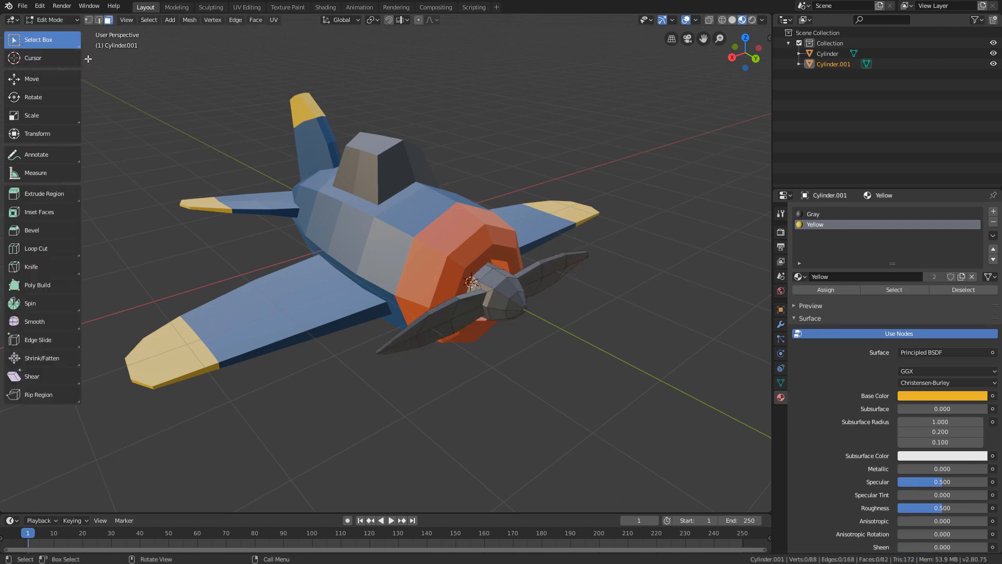
middle_drag(492, 141, 463, 139)
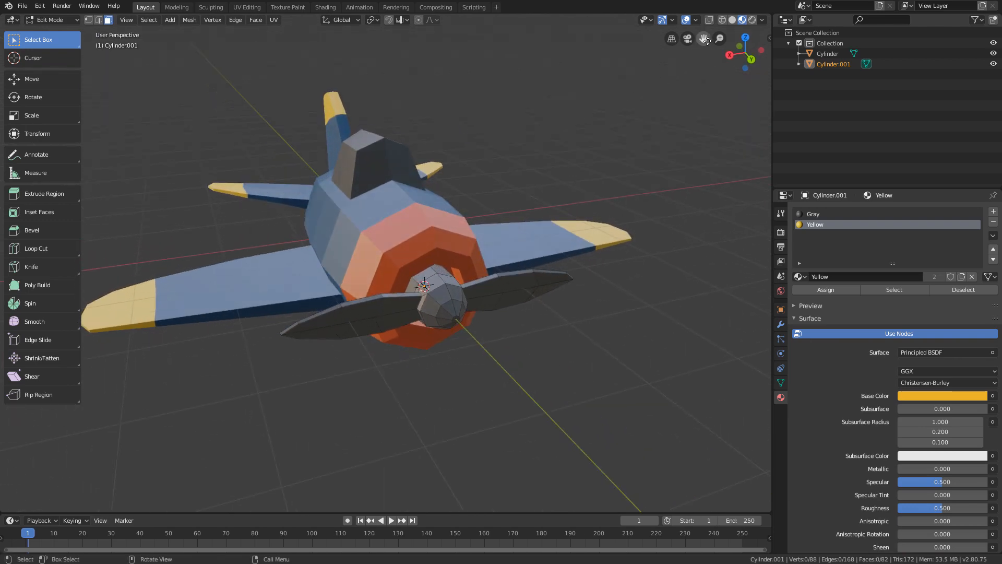
click(708, 19)
drag(596, 221, 529, 327)
middle_drag(582, 328, 533, 324)
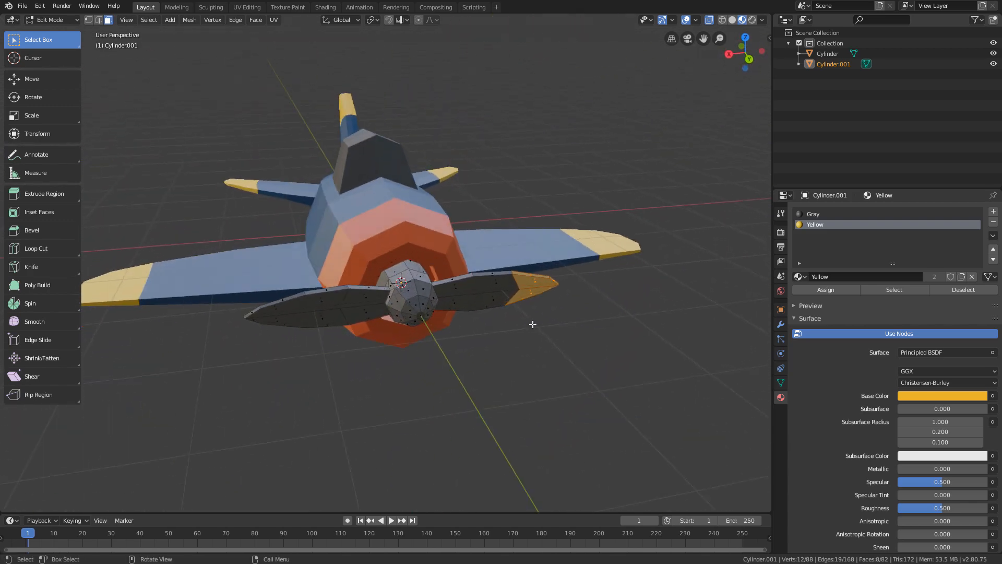
shift+drag(234, 279, 305, 357)
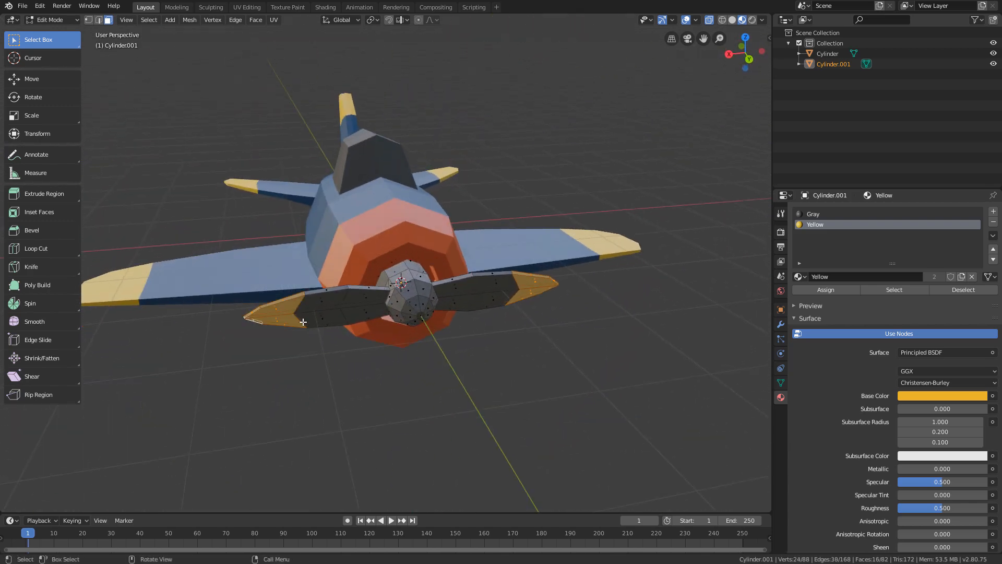
Assign the Yellow material to the selected blade tips and clear the selection.
middle_drag(251, 340, 331, 353)
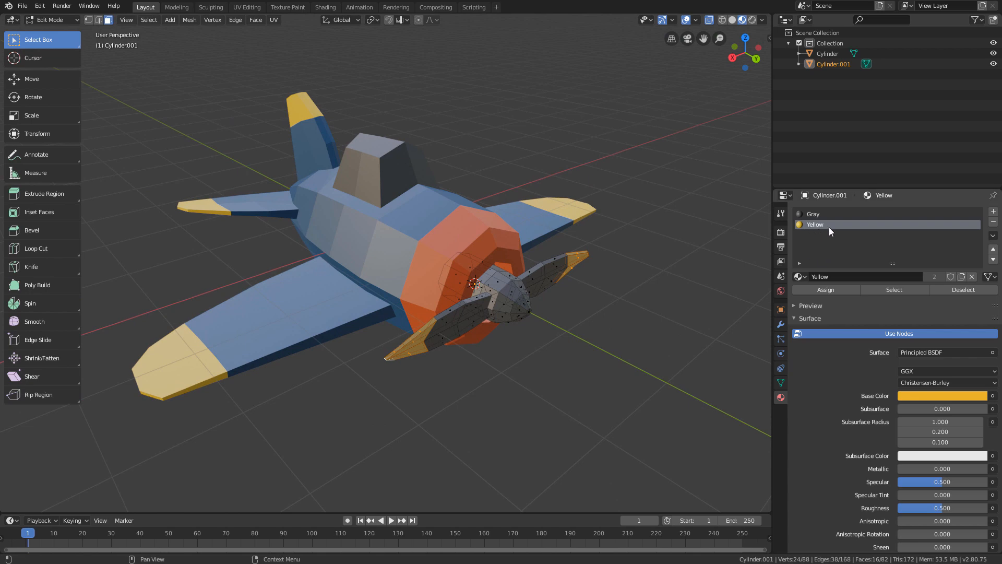
click(828, 289)
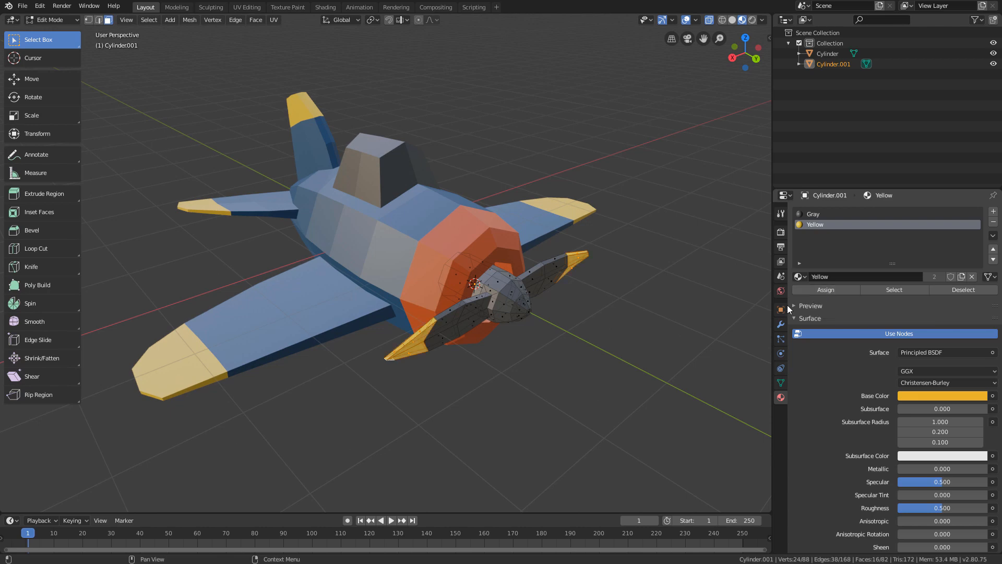
key(alt+a)
Select the small front face of the propeller's nose cone and grow the selection twice with Select More.
middle_drag(604, 355, 577, 327)
scroll(595, 351, up, 2)
scroll(571, 326, up, 2)
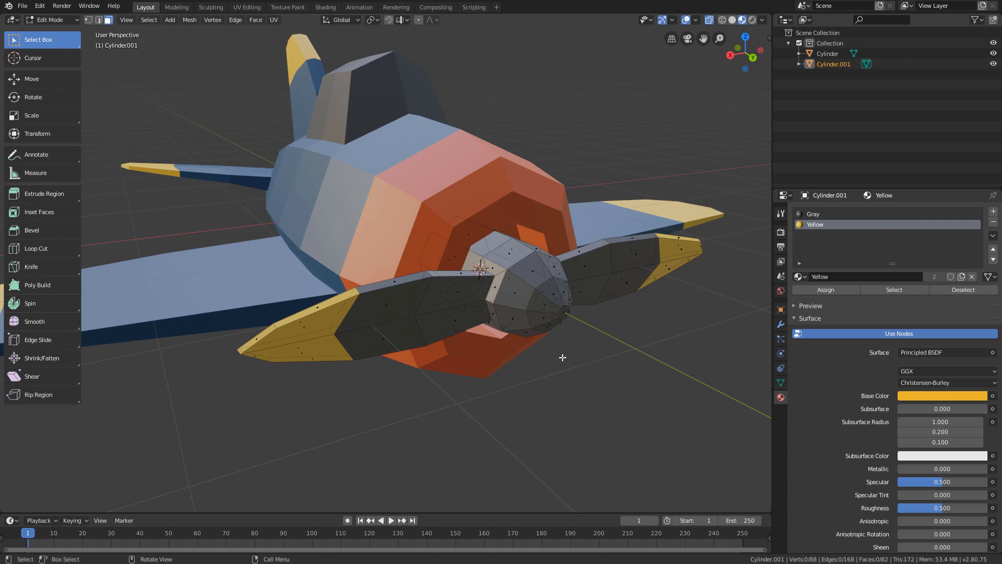
scroll(558, 355, up, 3)
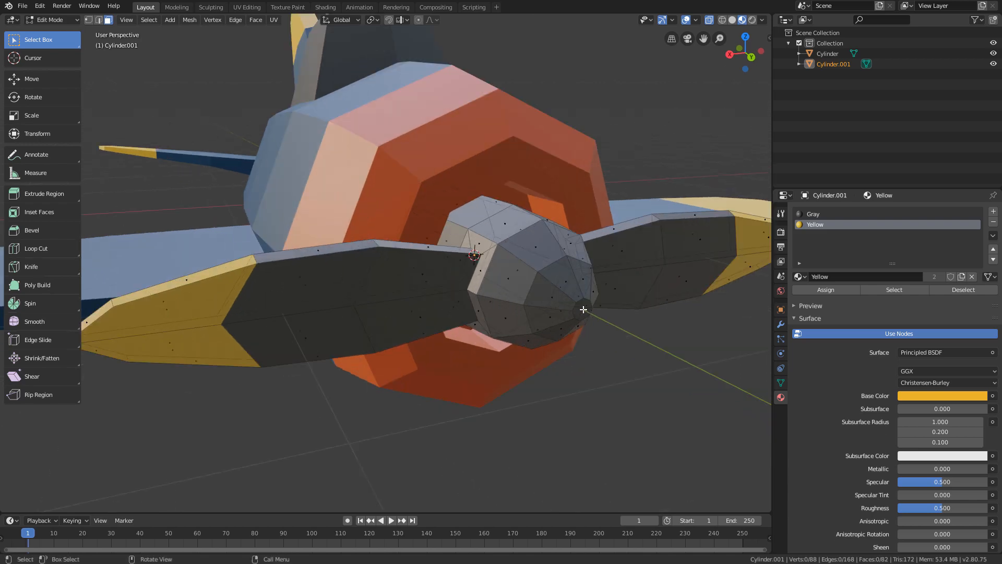
click(582, 308)
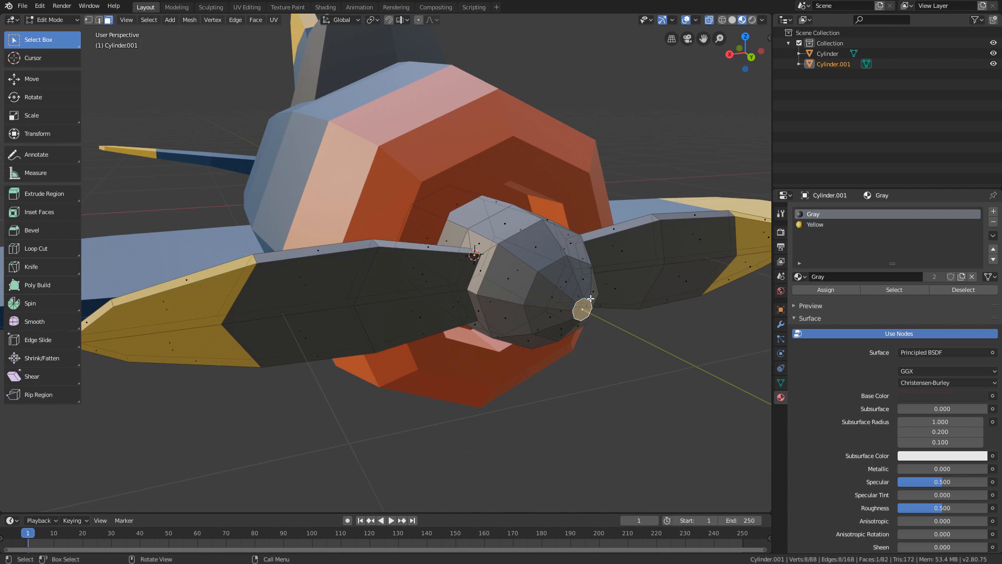
scroll(585, 313, down, 3)
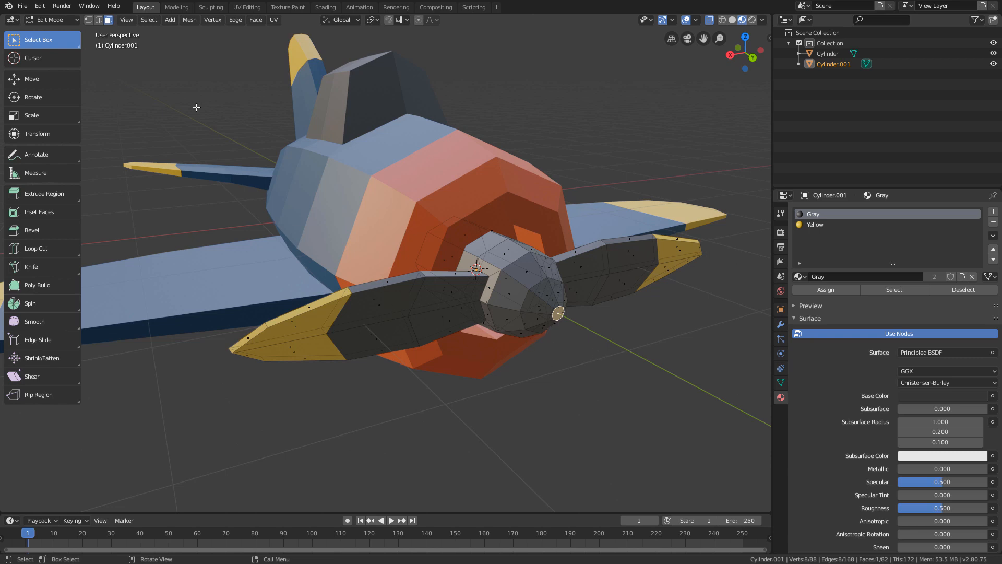
click(151, 22)
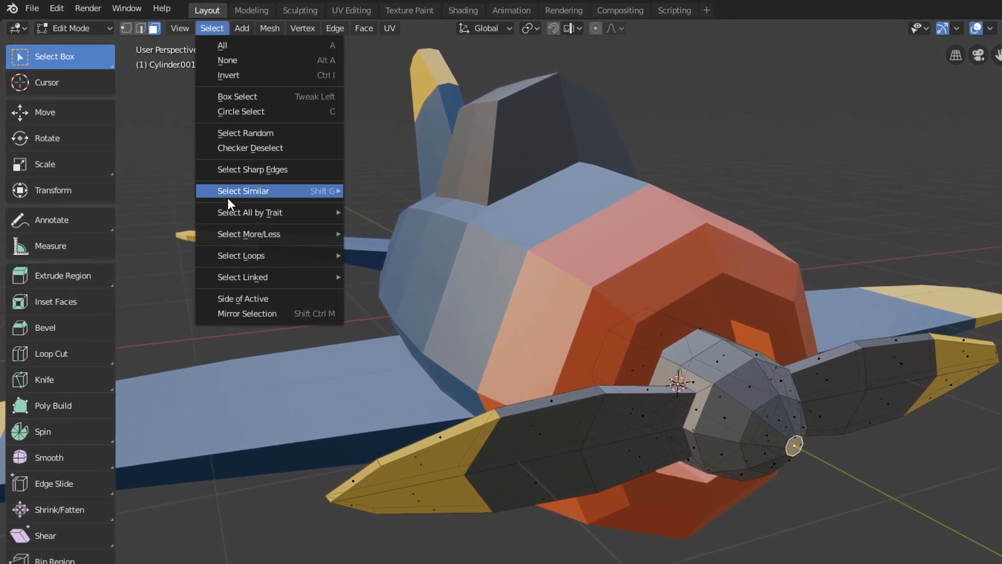
mouse_move(240, 233)
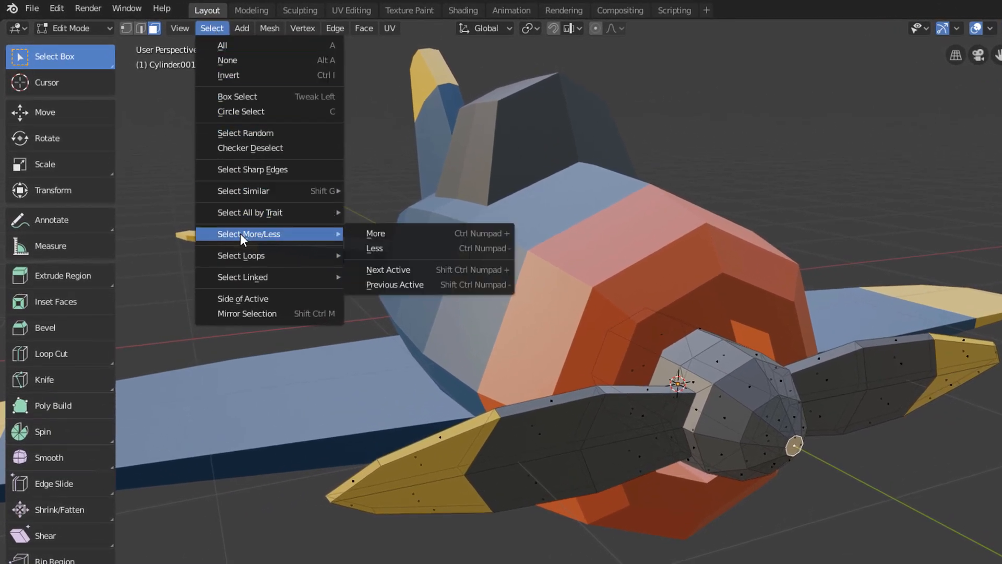
click(380, 236)
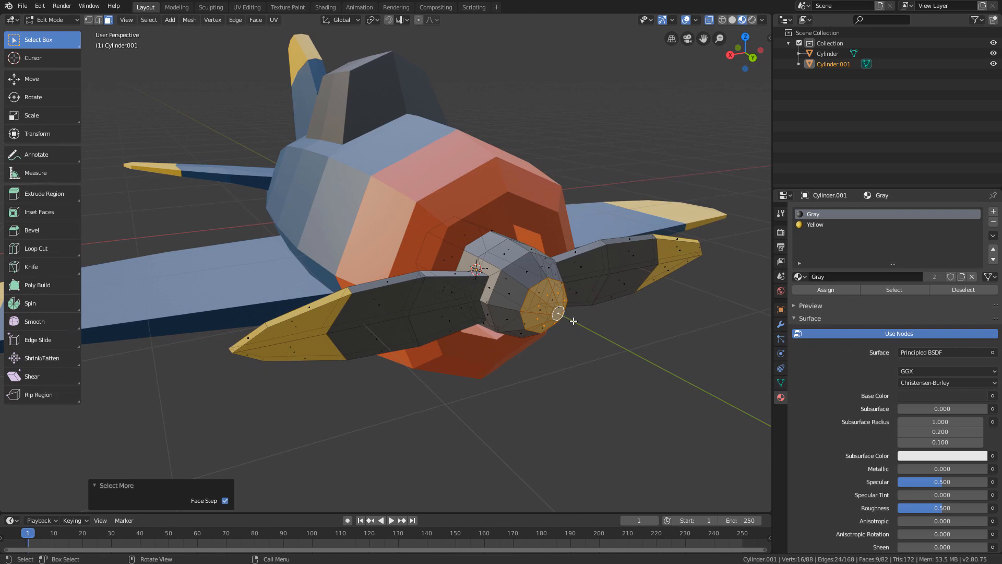
key(ctrl)
key(ctrl+KP_Add)
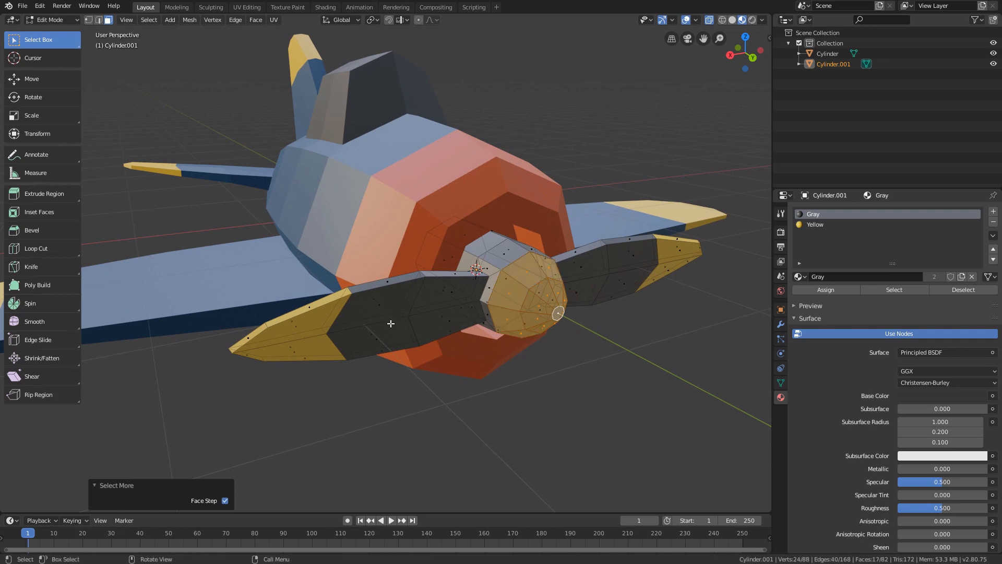
Clear the selection and box-select the nose cone's front faces from a side-on view instead.
scroll(447, 324, down, 3)
middle_drag(447, 323, 530, 277)
key(alt+a)
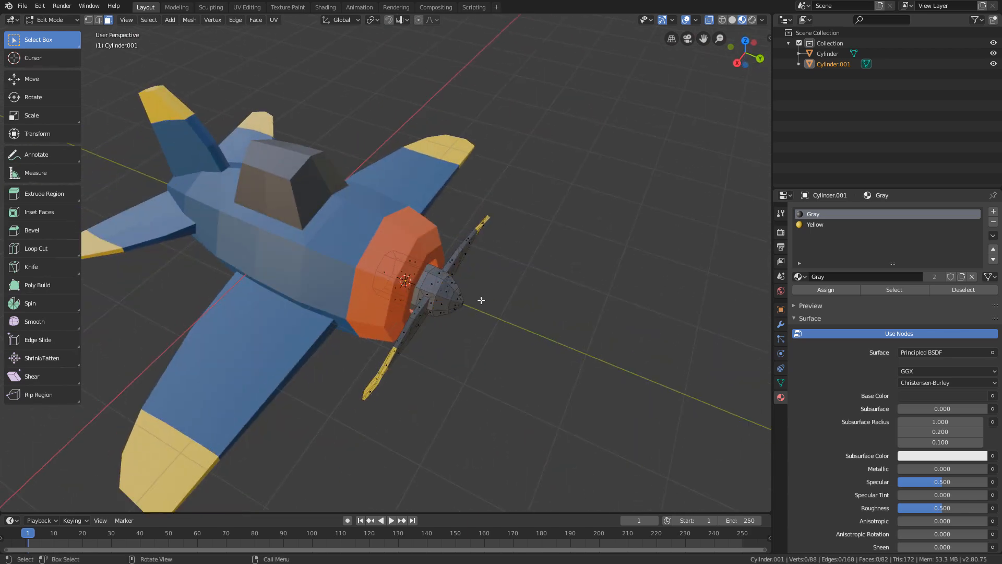
middle_drag(481, 299, 506, 350)
drag(510, 307, 468, 366)
middle_drag(484, 340, 495, 245)
drag(516, 192, 475, 261)
Add a material slot with the existing Red material to the propeller and assign it to the nose cone's front faces.
middle_drag(541, 273, 474, 295)
scroll(432, 256, up, 1)
shift+middle_drag(431, 256, 489, 305)
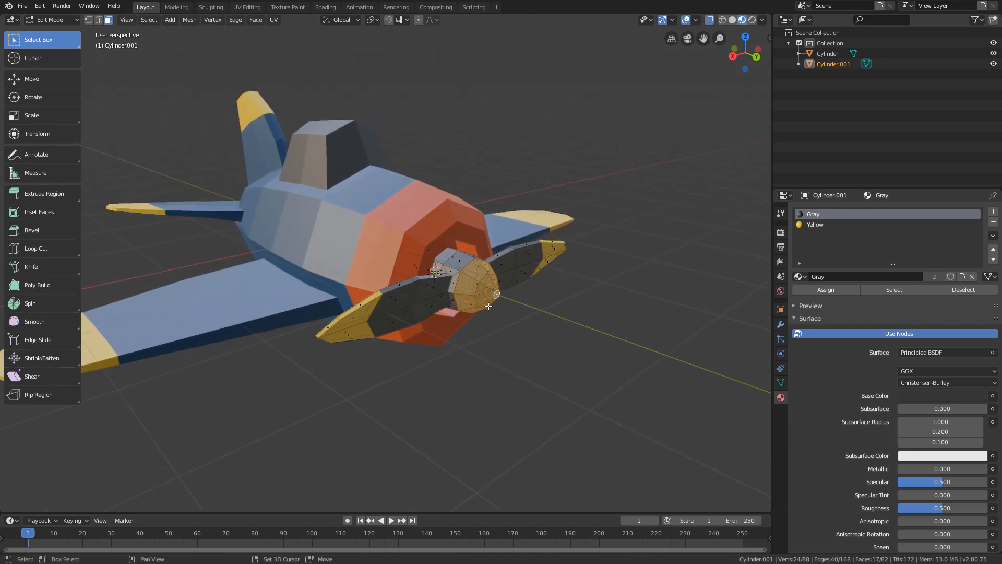
scroll(503, 285, up, 1)
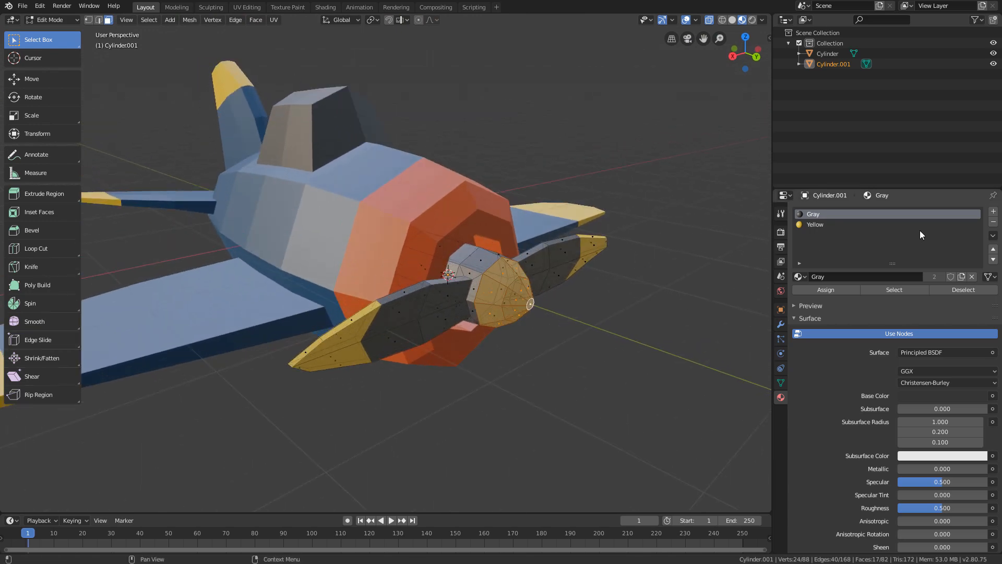
click(993, 211)
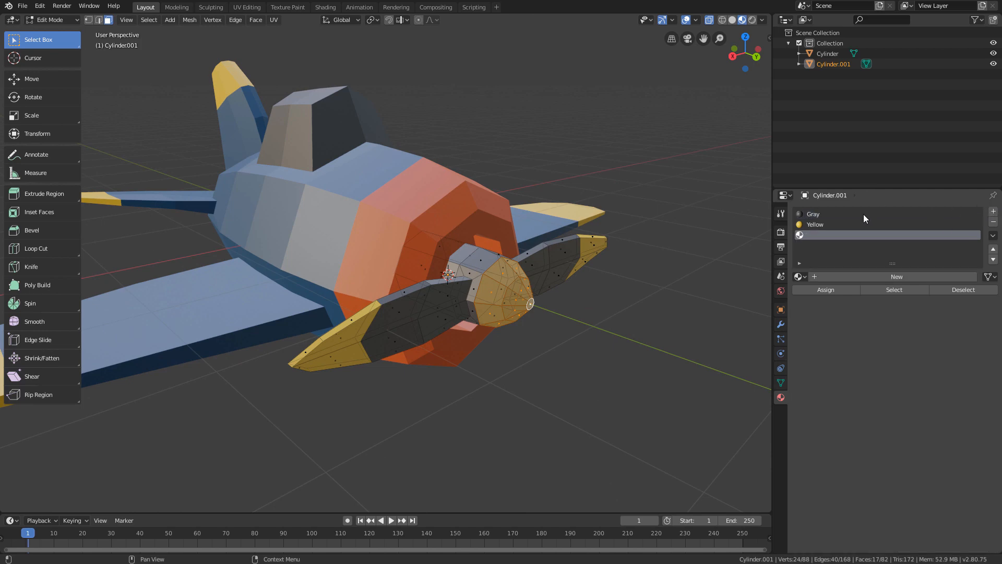
click(800, 276)
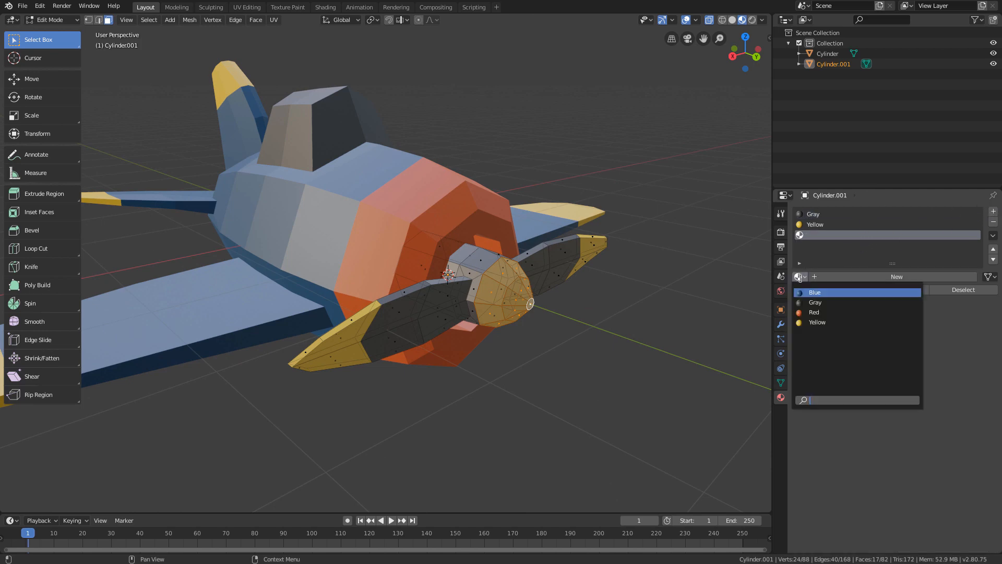
click(817, 313)
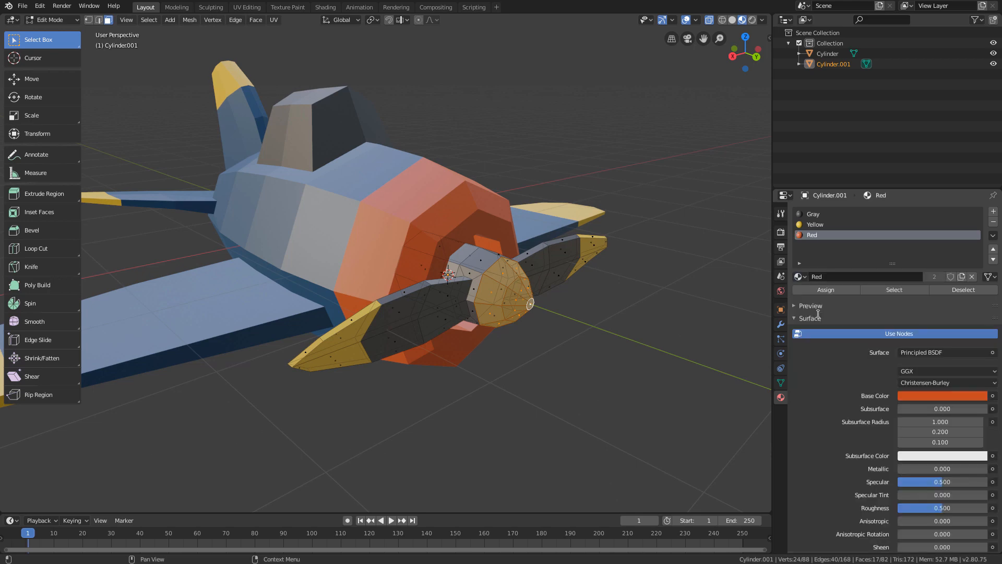
click(828, 290)
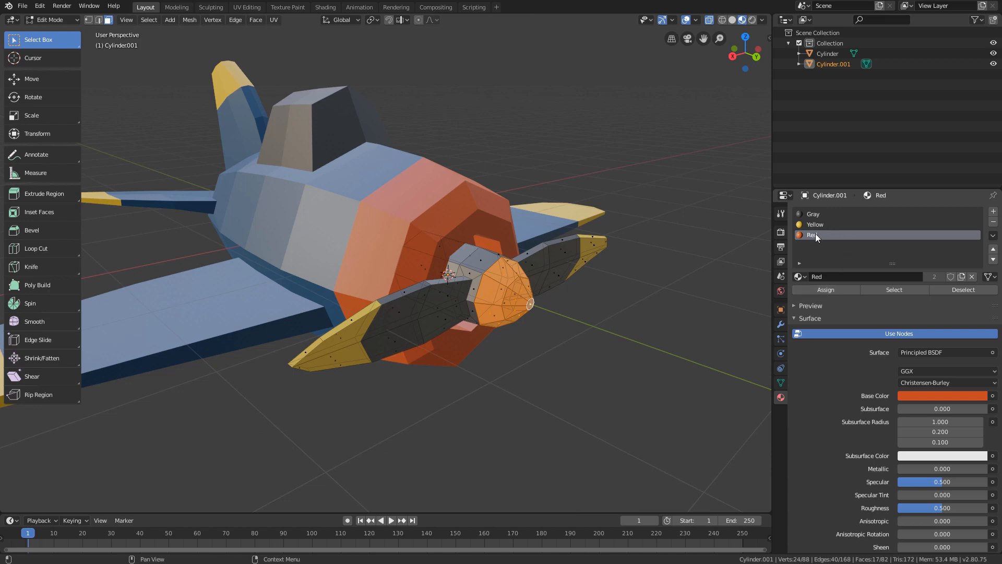
Turn off X-ray display, return to Object Mode and deselect the propeller.
scroll(502, 306, down, 2)
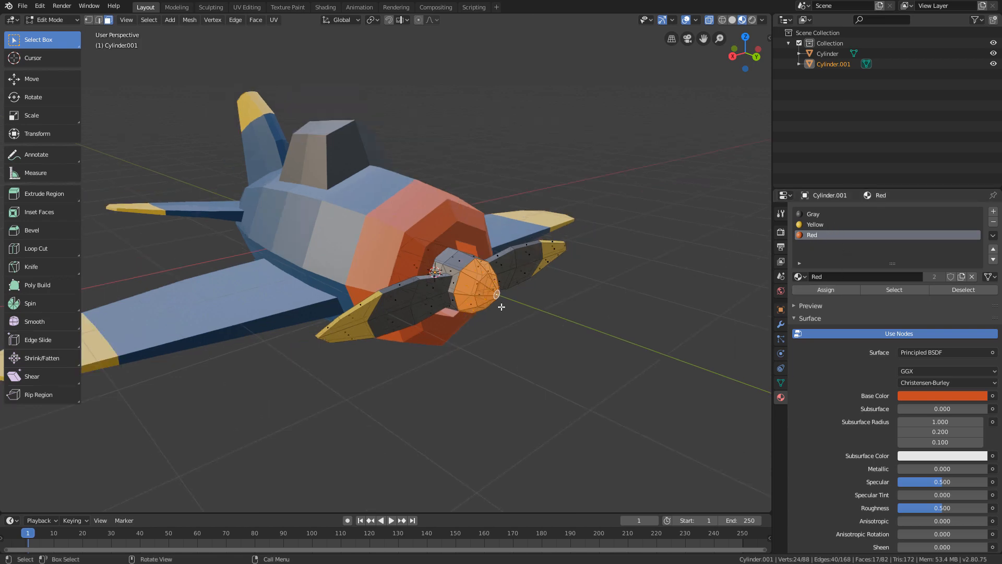
middle_drag(501, 305, 552, 286)
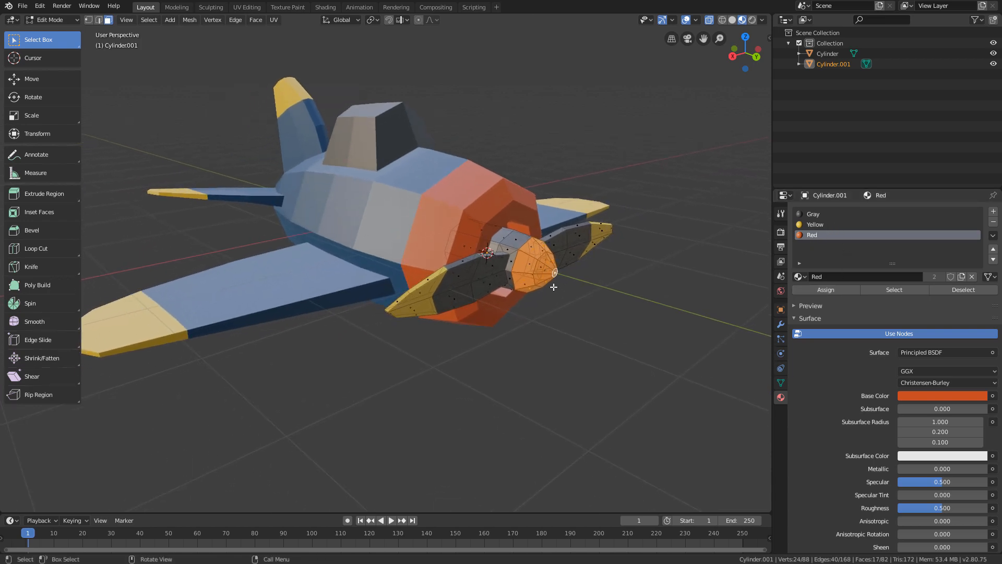
click(709, 23)
middle_drag(636, 92, 140, 95)
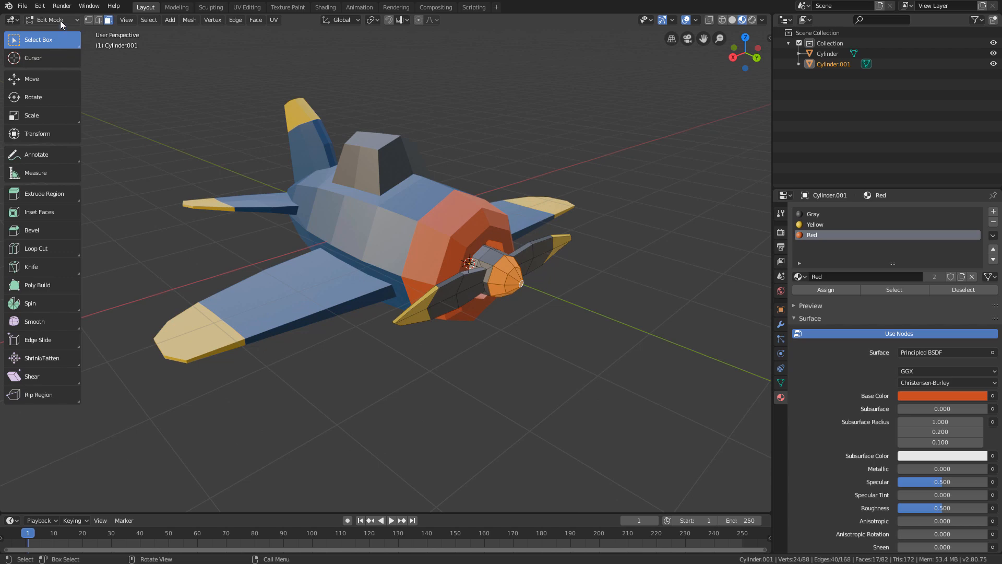
click(61, 20)
click(59, 32)
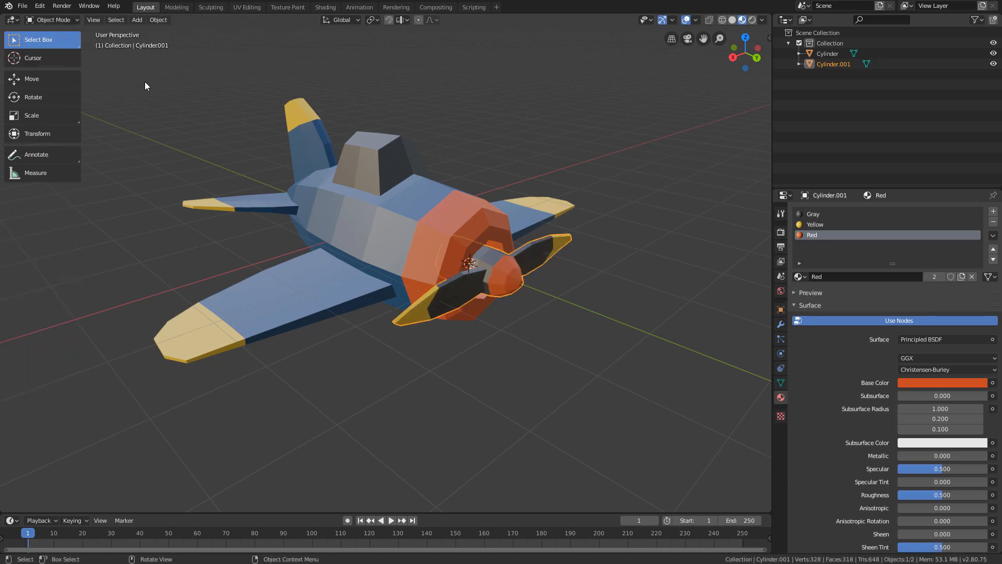
click(211, 123)
middle_drag(291, 167, 446, 225)
scroll(386, 228, up, 1)
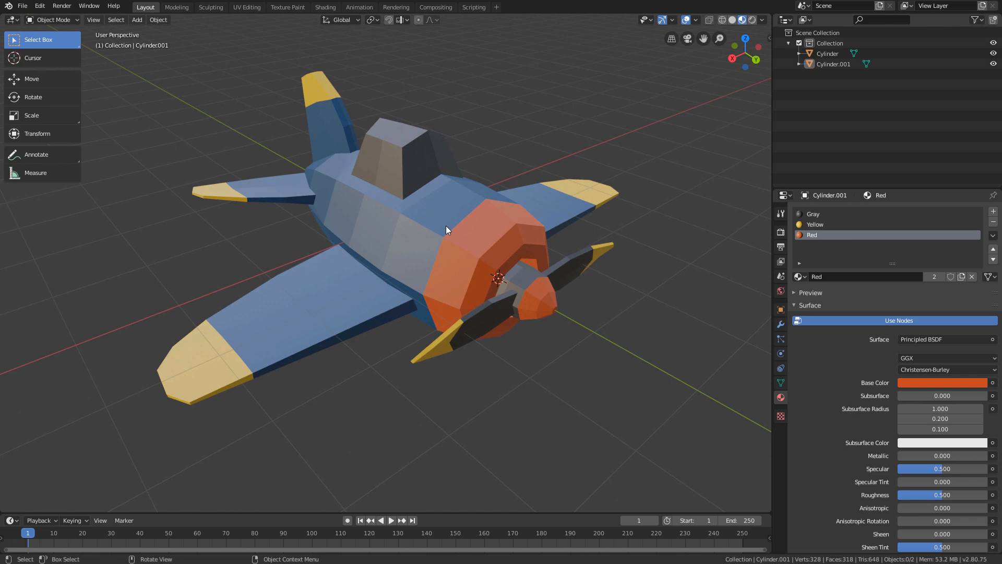
middle_drag(447, 225, 452, 218)
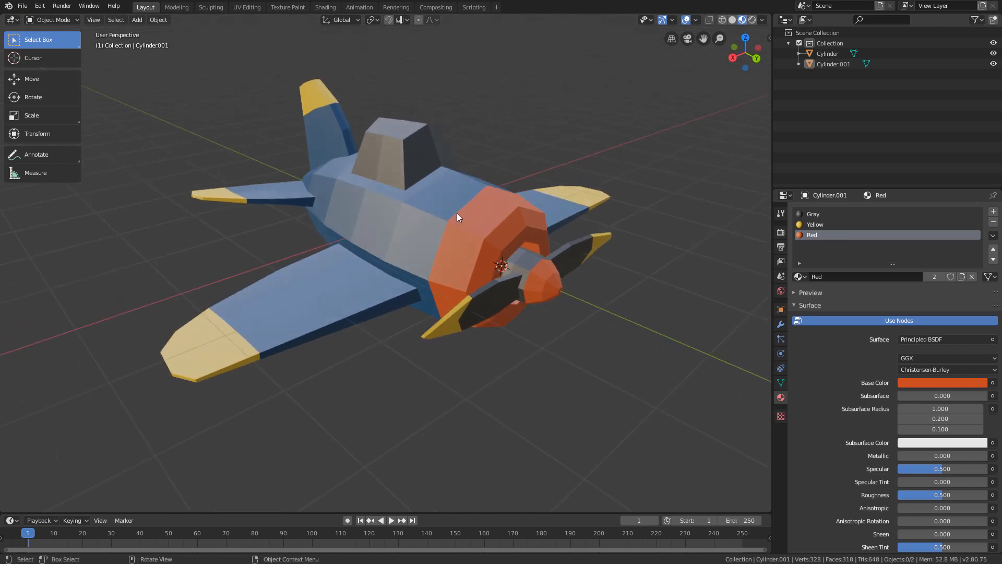
Try to move the propeller and the airplane body independently of each other.
click(541, 280)
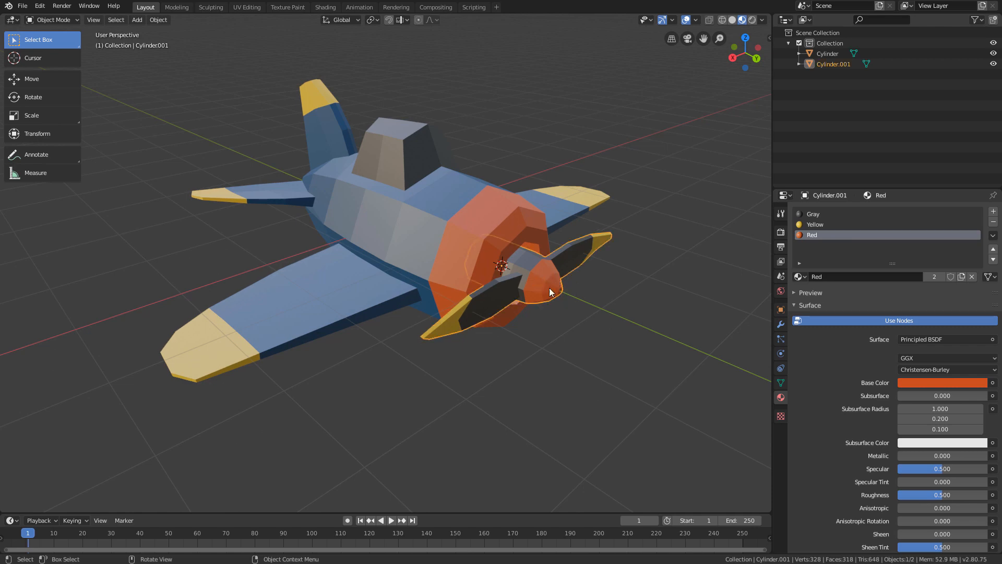
key(g)
right_click(566, 269)
key(g)
right_click(514, 211)
click(478, 209)
key(g)
right_click(480, 206)
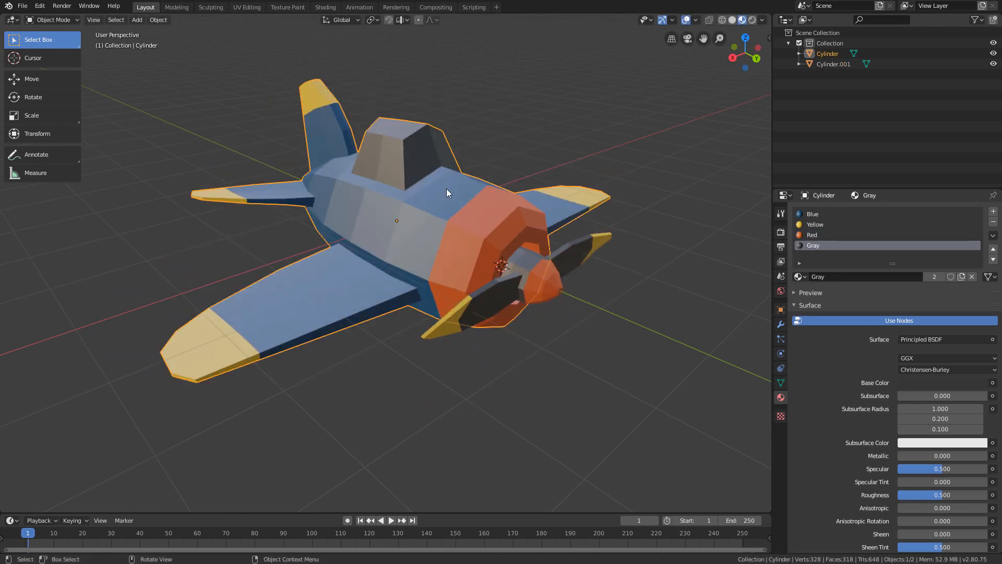
Try to rotate the airplane body on its own with the Rotate tool, and clear the selection.
click(49, 98)
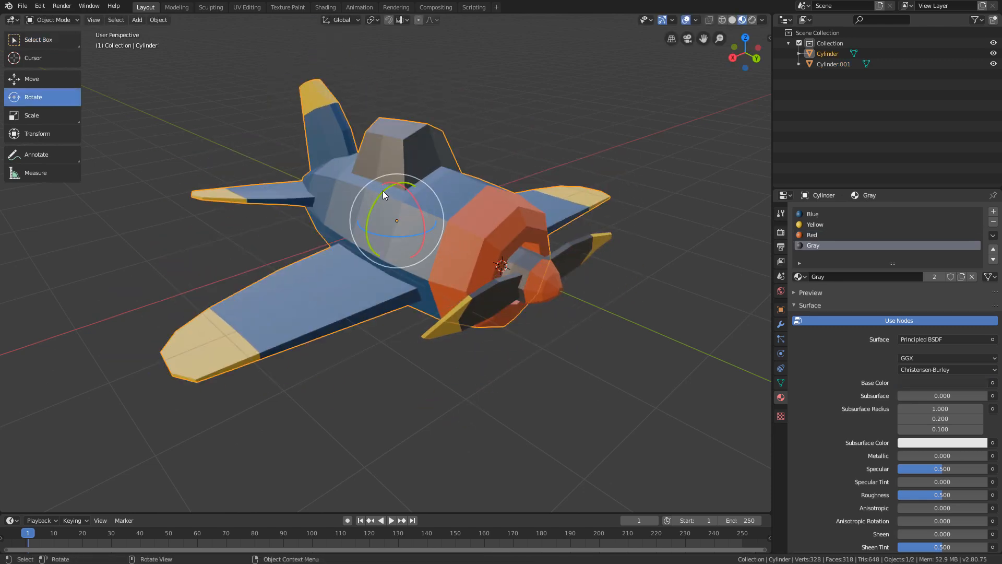
drag(383, 190, 585, 274)
right_click(584, 273)
click(505, 149)
scroll(473, 180, down, 1)
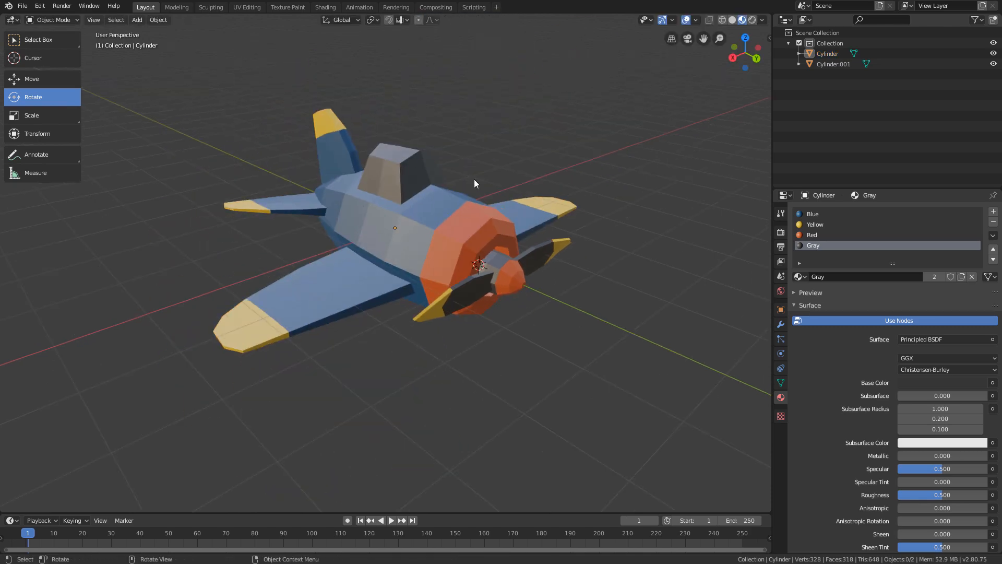